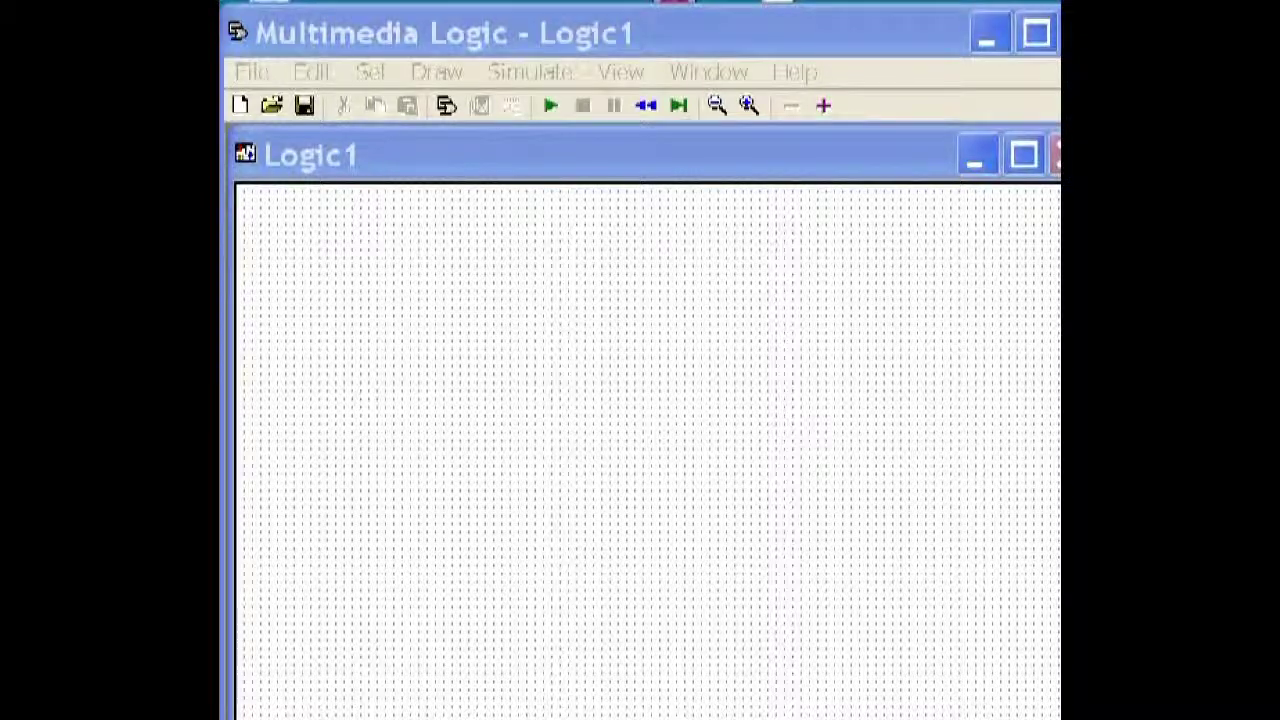
- Bring the mycrkt reference circuit picture in Paint to the front
{"action": "key", "text": "alt+Tab"}
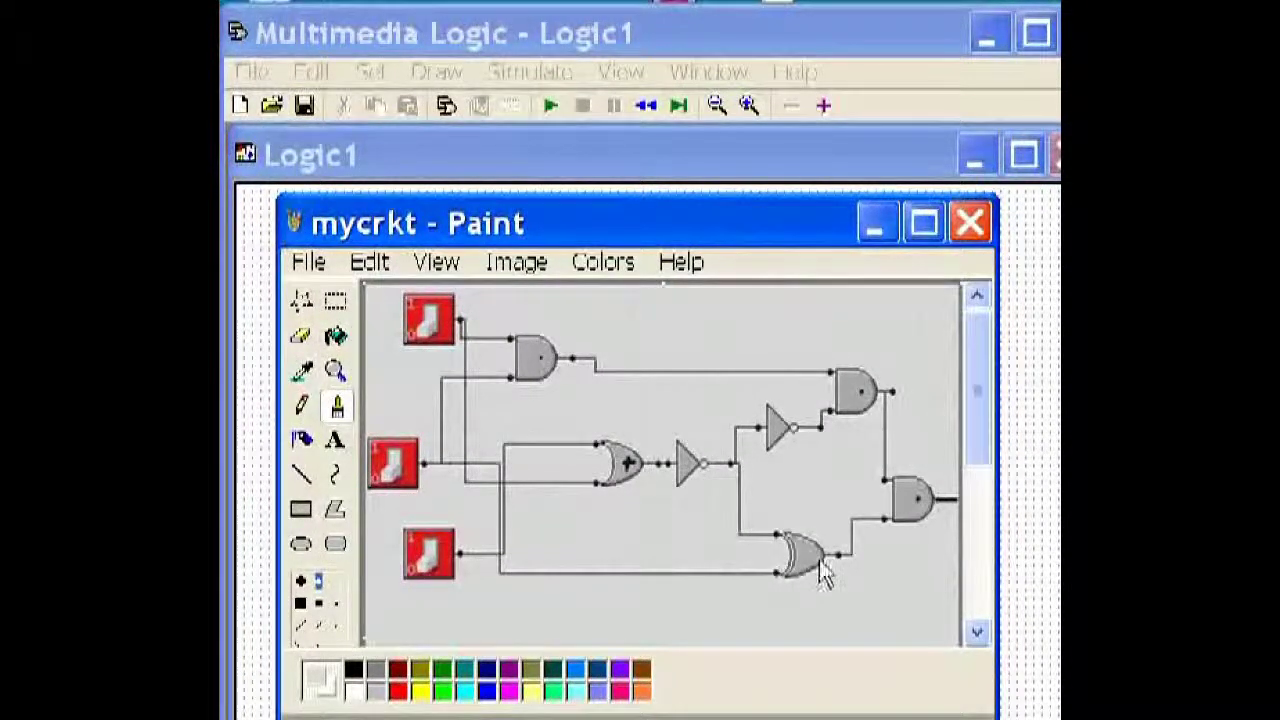
- Hide the Paint picture and stack three Switch inputs down the left side of Logic1
{"action": "left_click", "coordinate": [868, 236]}
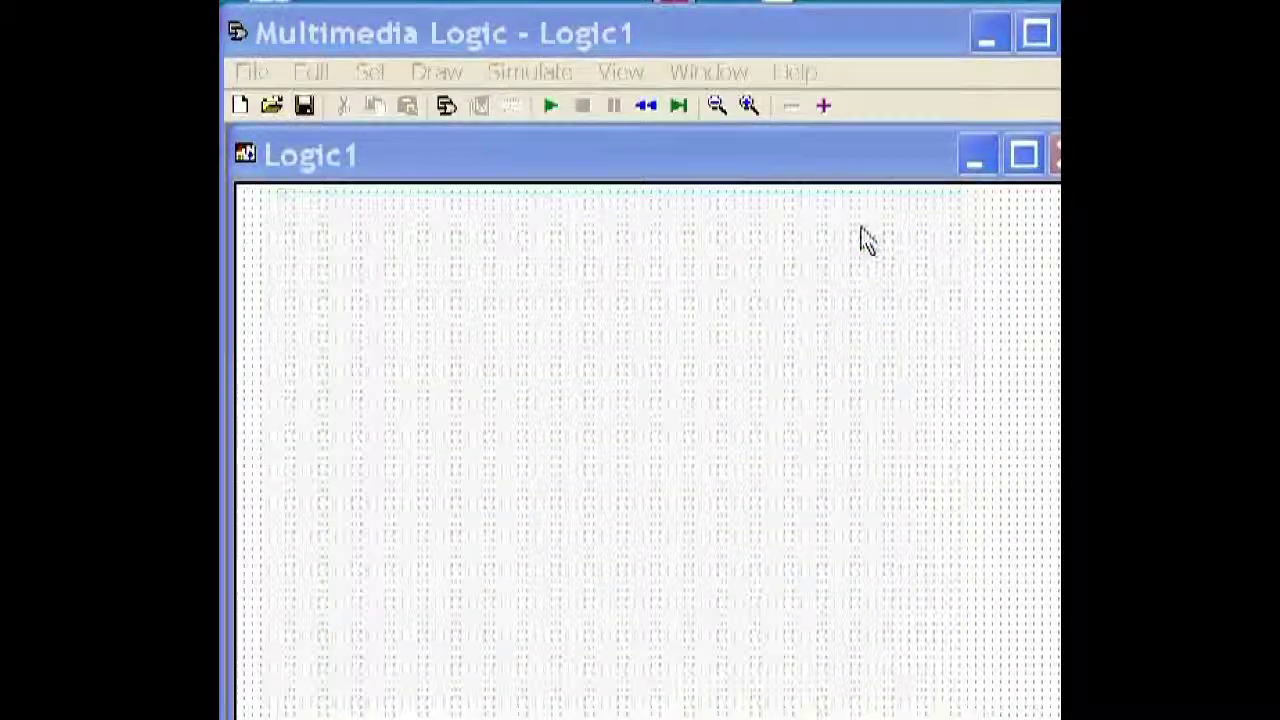
{"action": "left_click", "coordinate": [437, 72]}
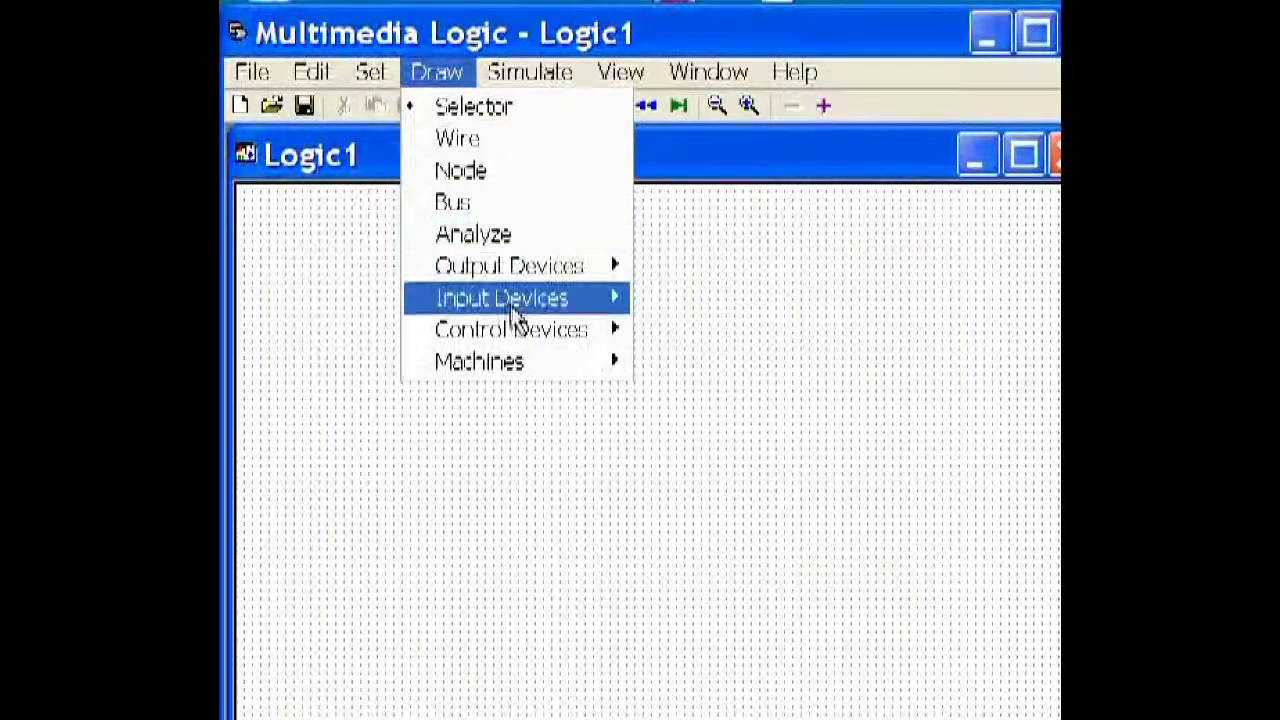
{"action": "mouse_move", "coordinate": [513, 312]}
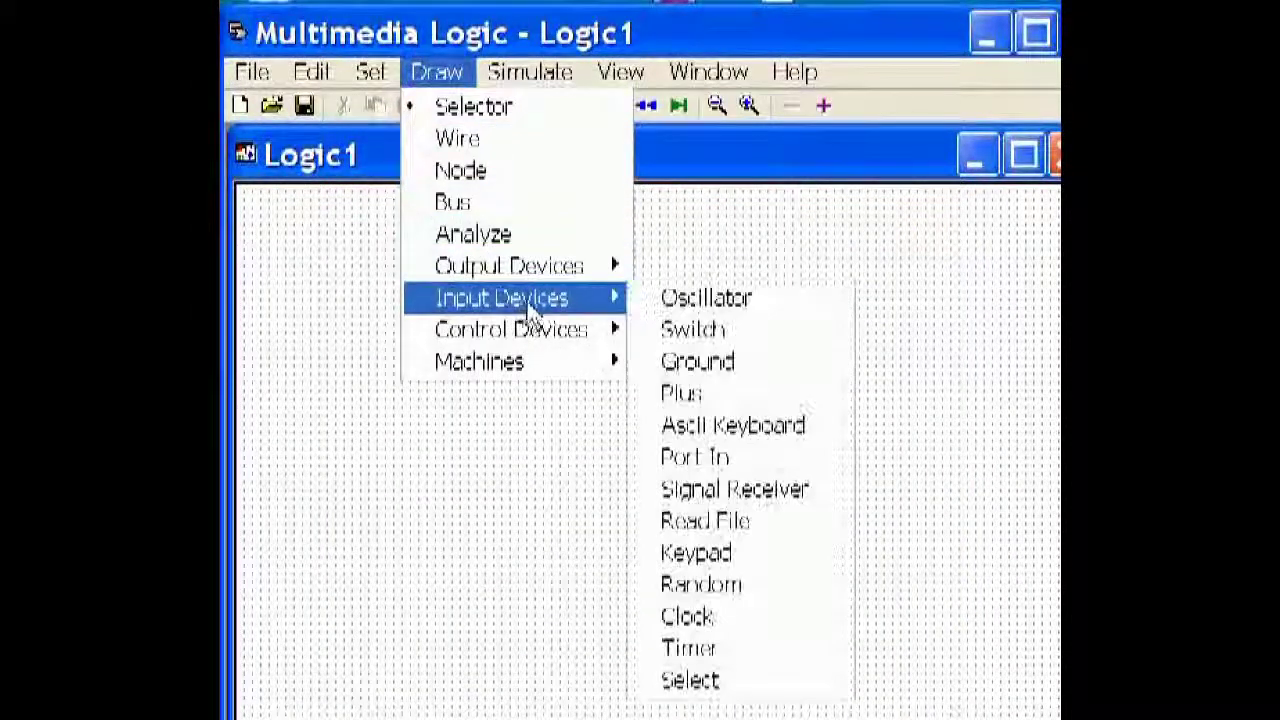
{"action": "left_click", "coordinate": [730, 340]}
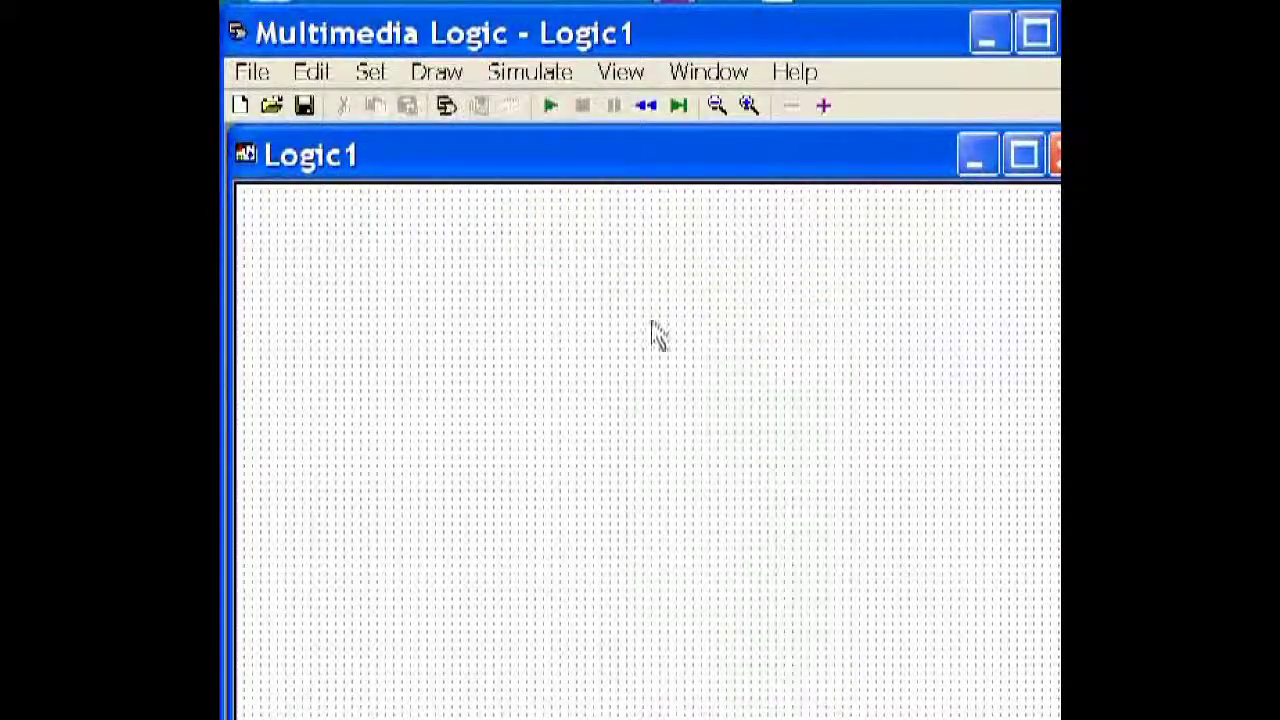
{"action": "left_click", "coordinate": [320, 274]}
{"action": "left_click", "coordinate": [335, 366]}
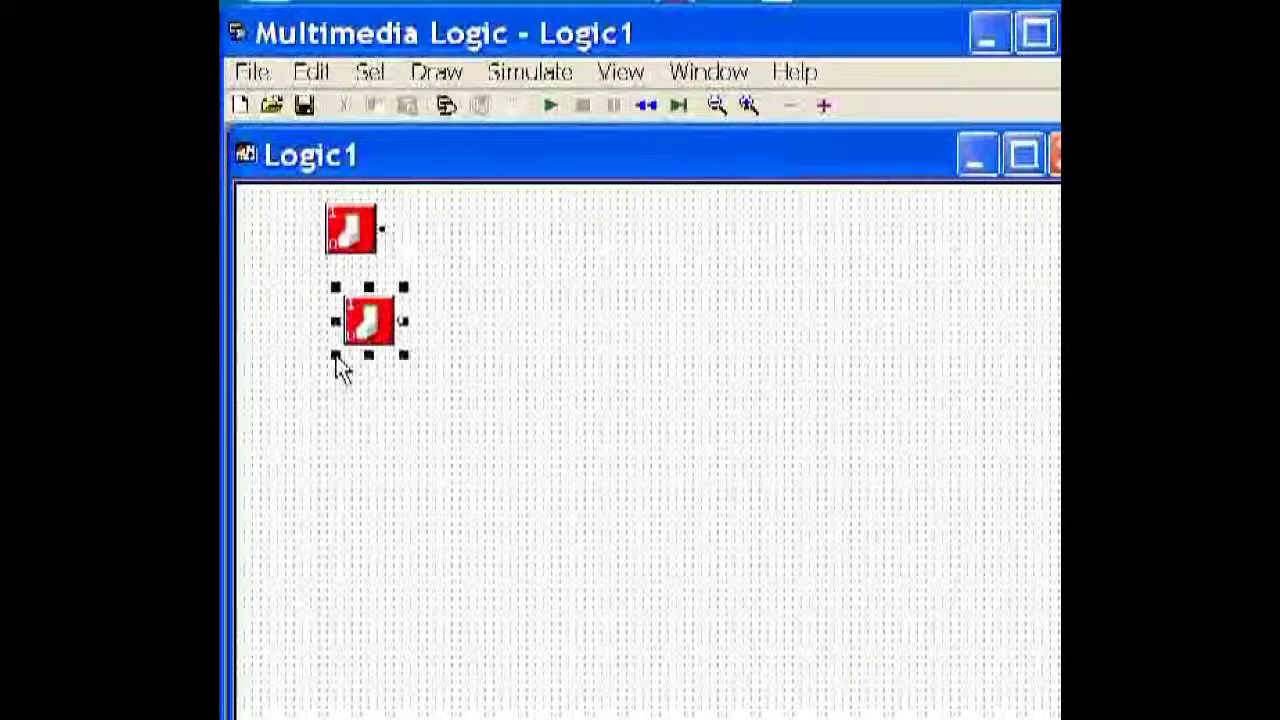
{"action": "left_click", "coordinate": [342, 471]}
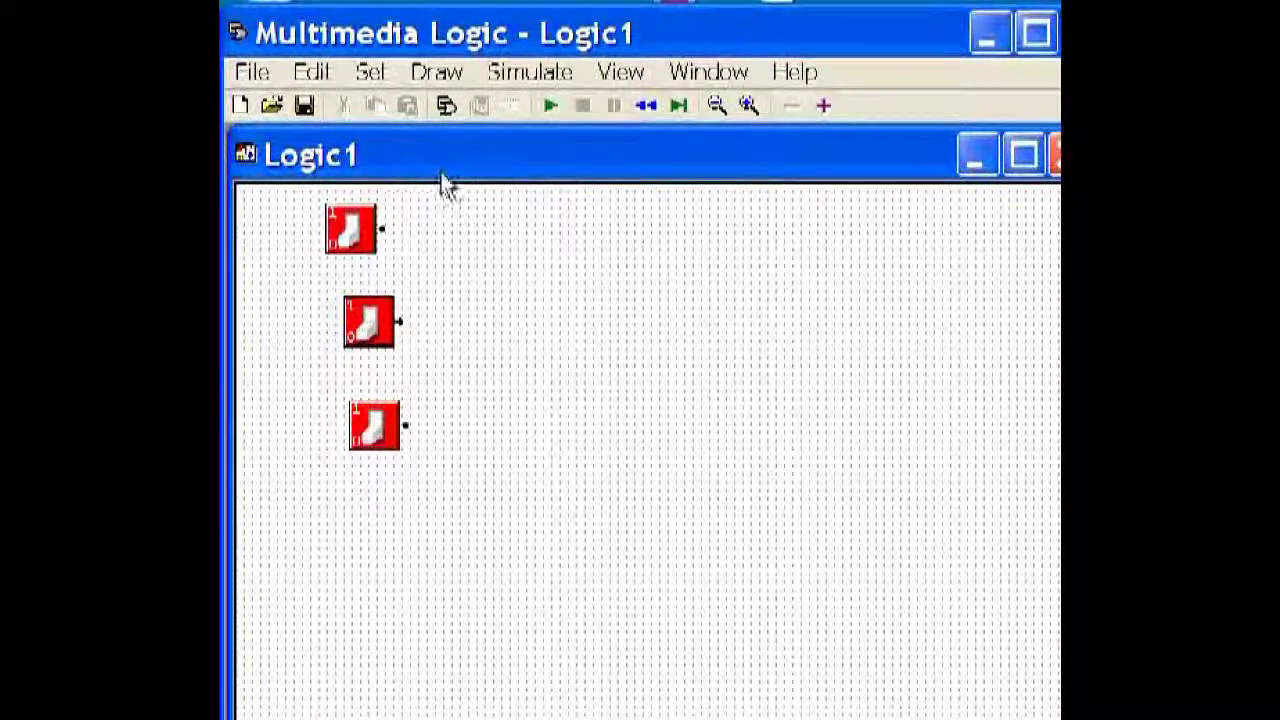
- Place three AND gates in a column right of the switches
{"action": "left_click", "coordinate": [440, 72]}
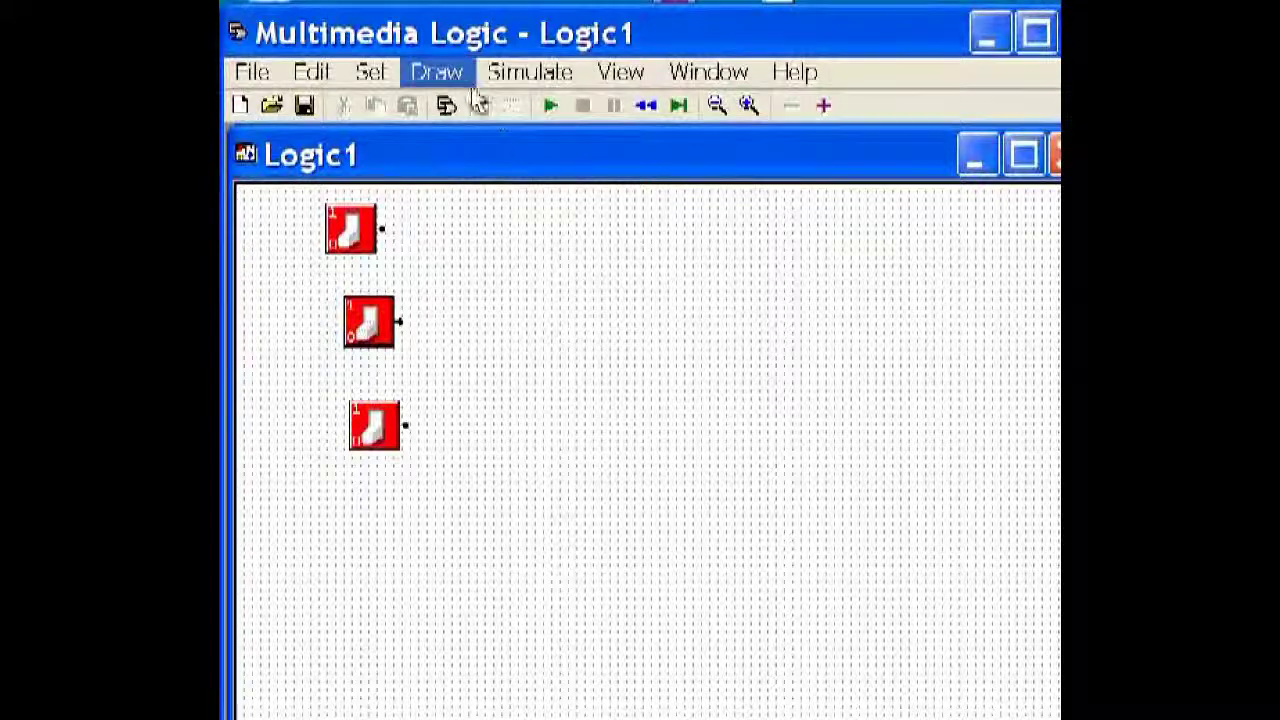
{"action": "left_click", "coordinate": [453, 77]}
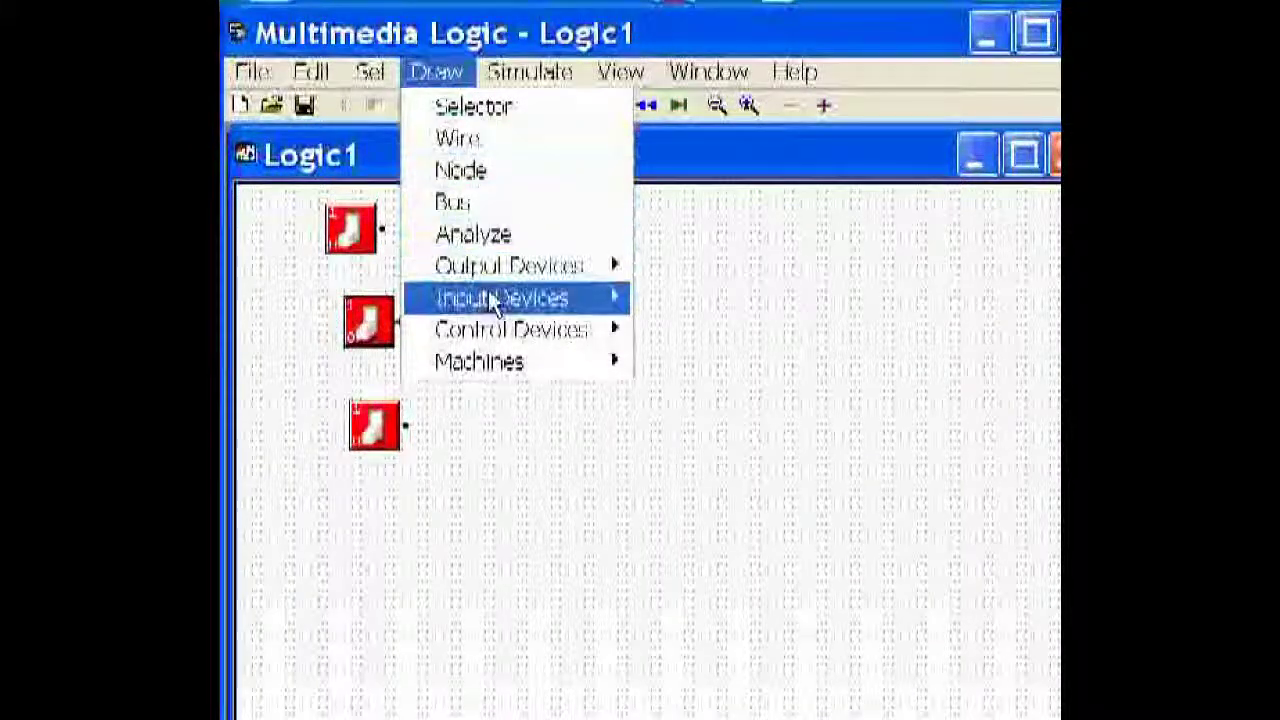
{"action": "mouse_move", "coordinate": [540, 330]}
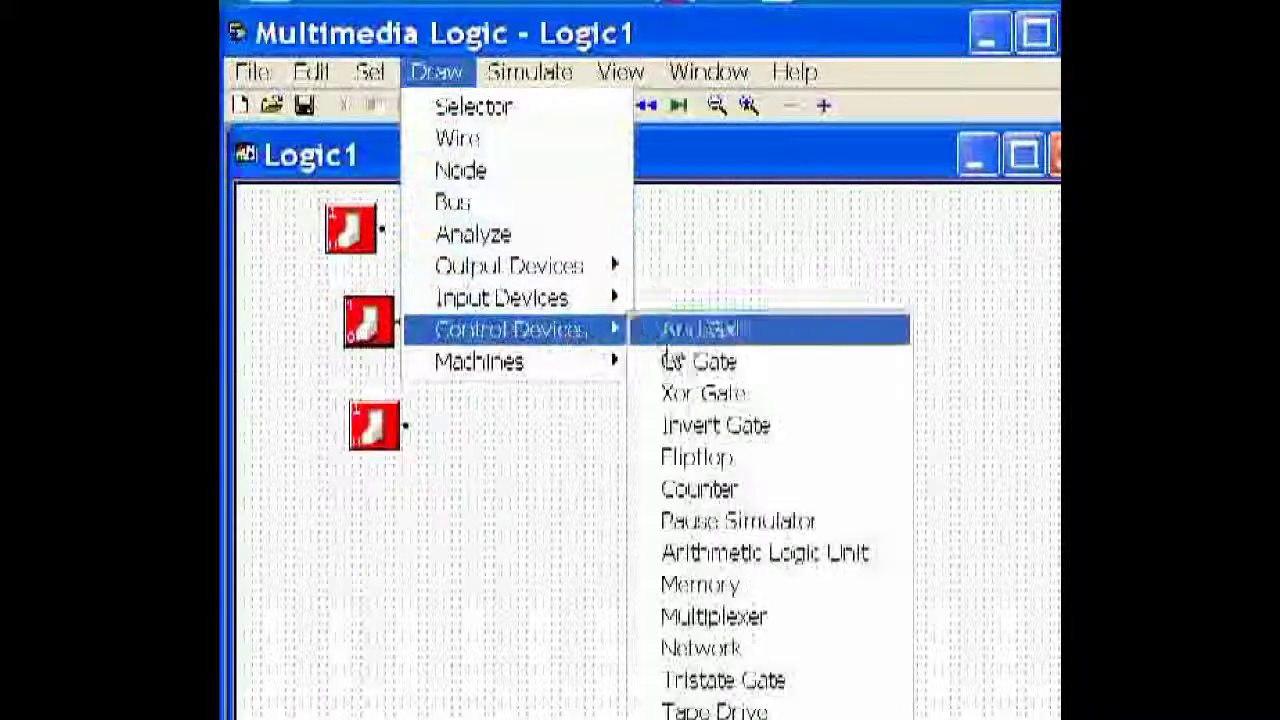
{"action": "left_click", "coordinate": [723, 331]}
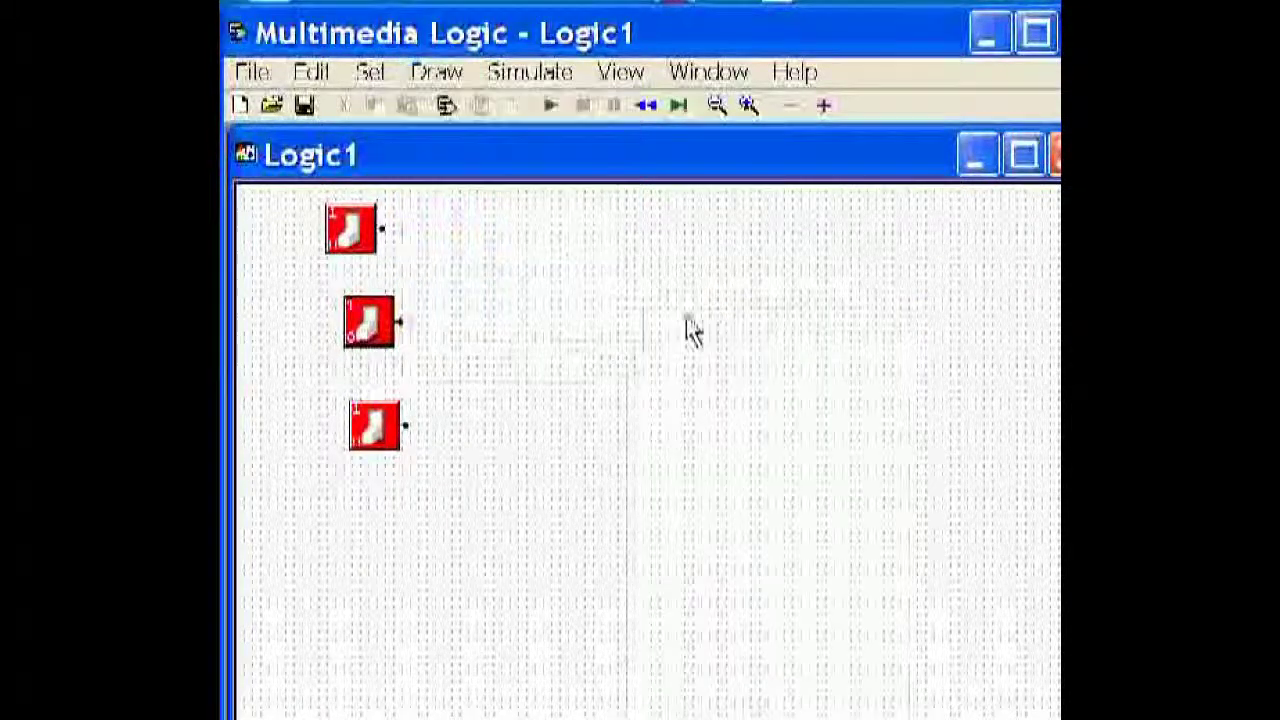
{"action": "left_click", "coordinate": [536, 246]}
{"action": "left_click", "coordinate": [549, 337]}
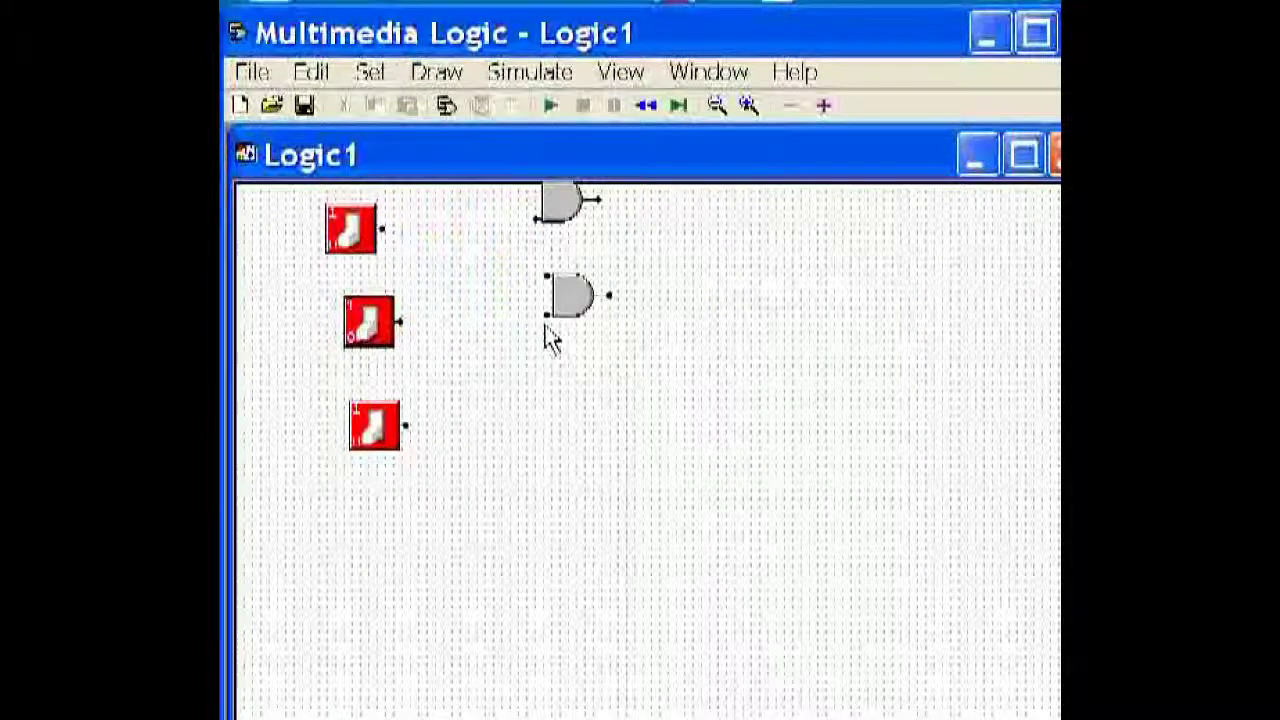
{"action": "left_click", "coordinate": [534, 412]}
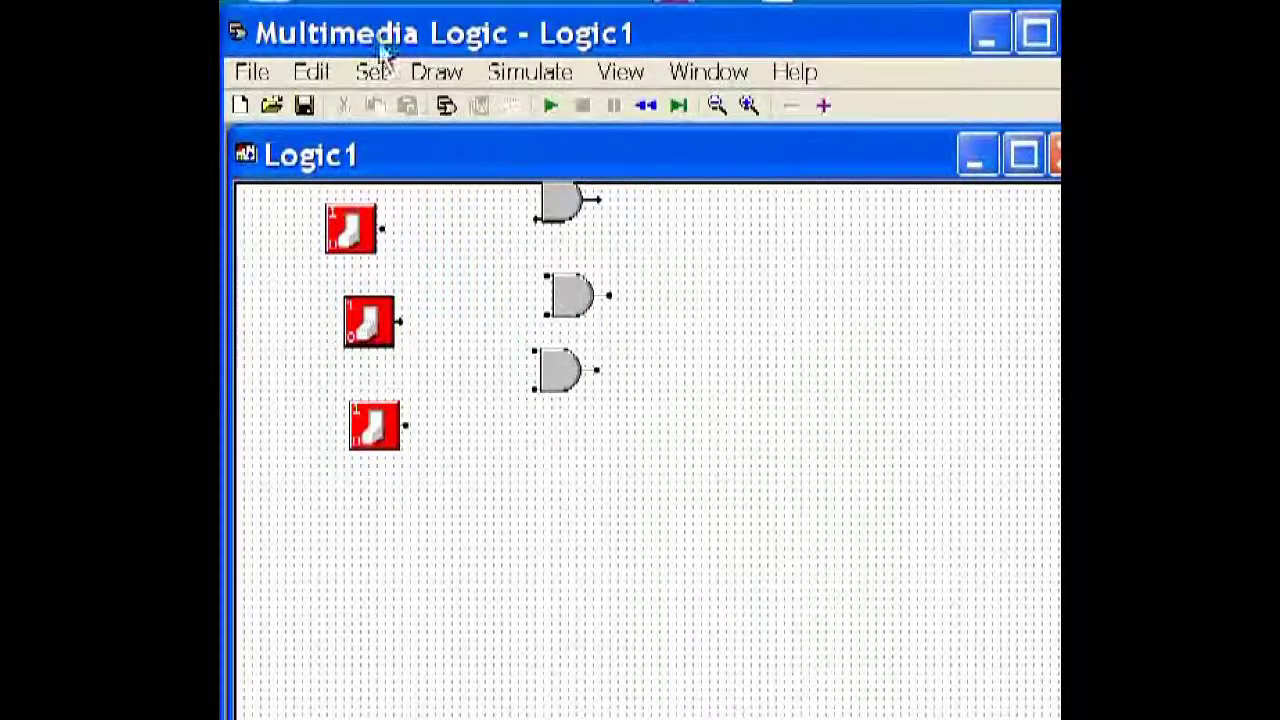
- Place two inverter (NOT) gates to the right of the AND gates
{"action": "left_click", "coordinate": [440, 72]}
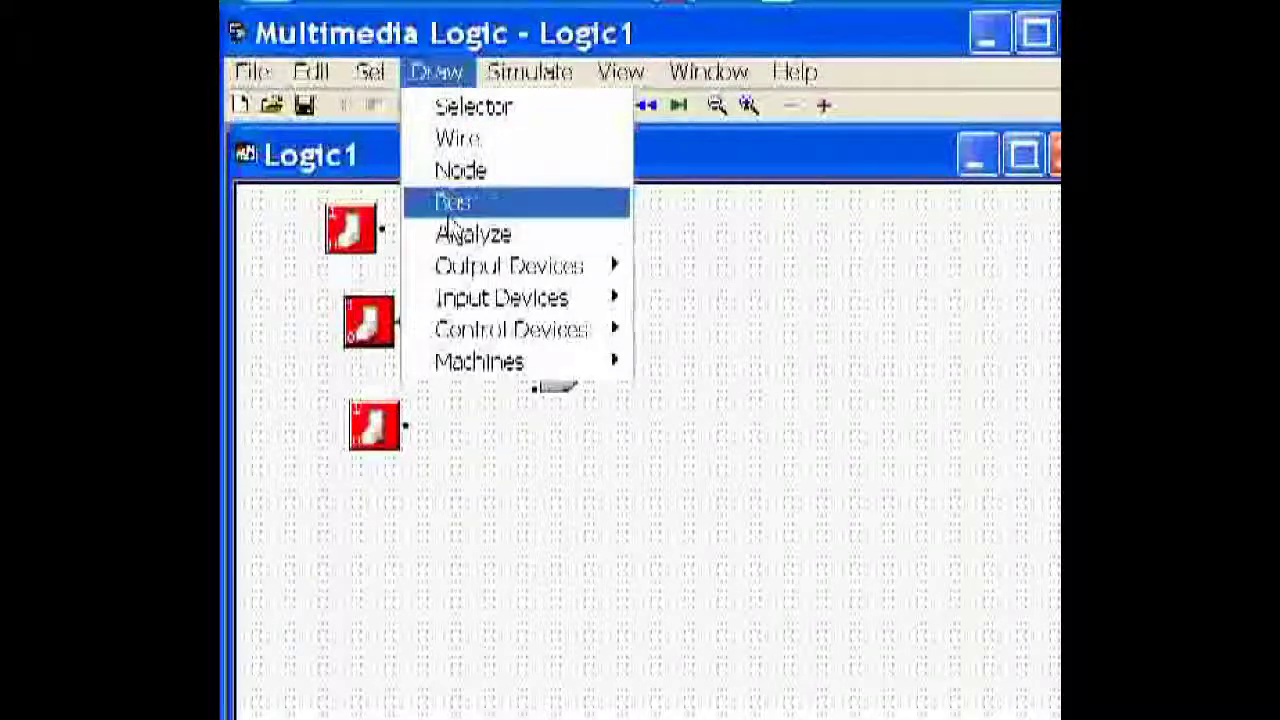
{"action": "mouse_move", "coordinate": [500, 264]}
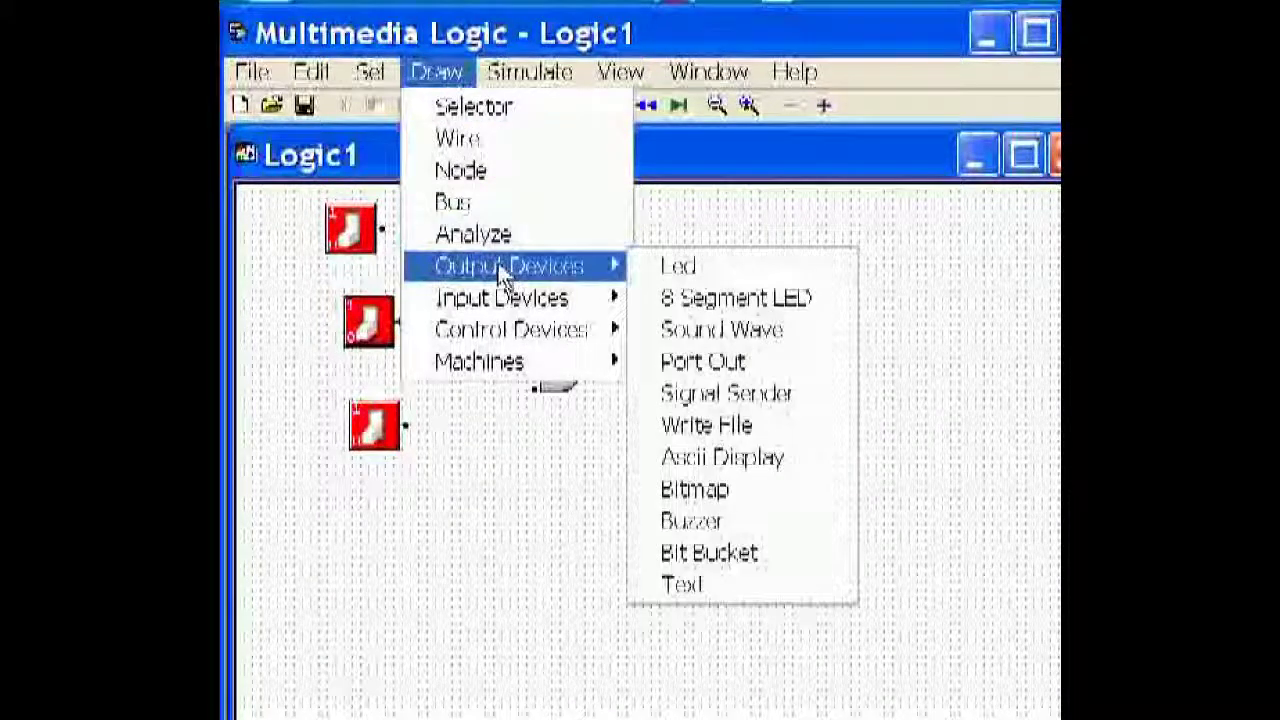
{"action": "mouse_move", "coordinate": [505, 330]}
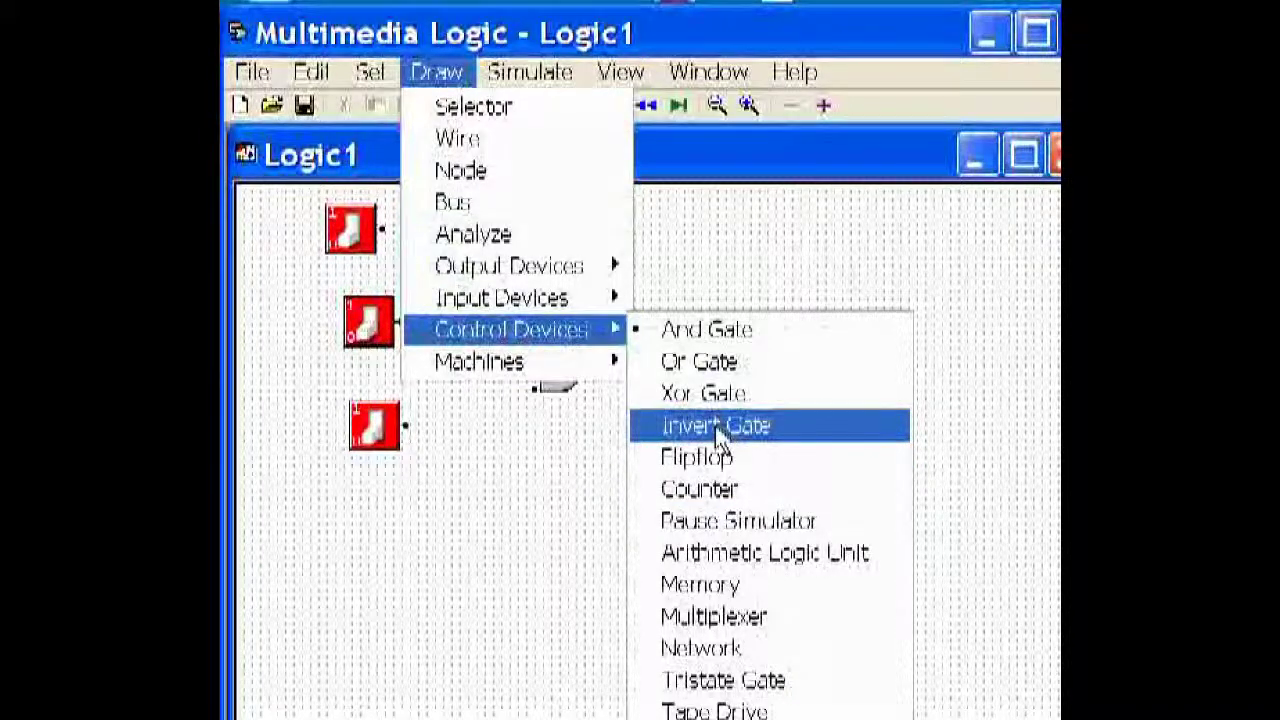
{"action": "left_click", "coordinate": [717, 430]}
{"action": "left_click", "coordinate": [722, 228]}
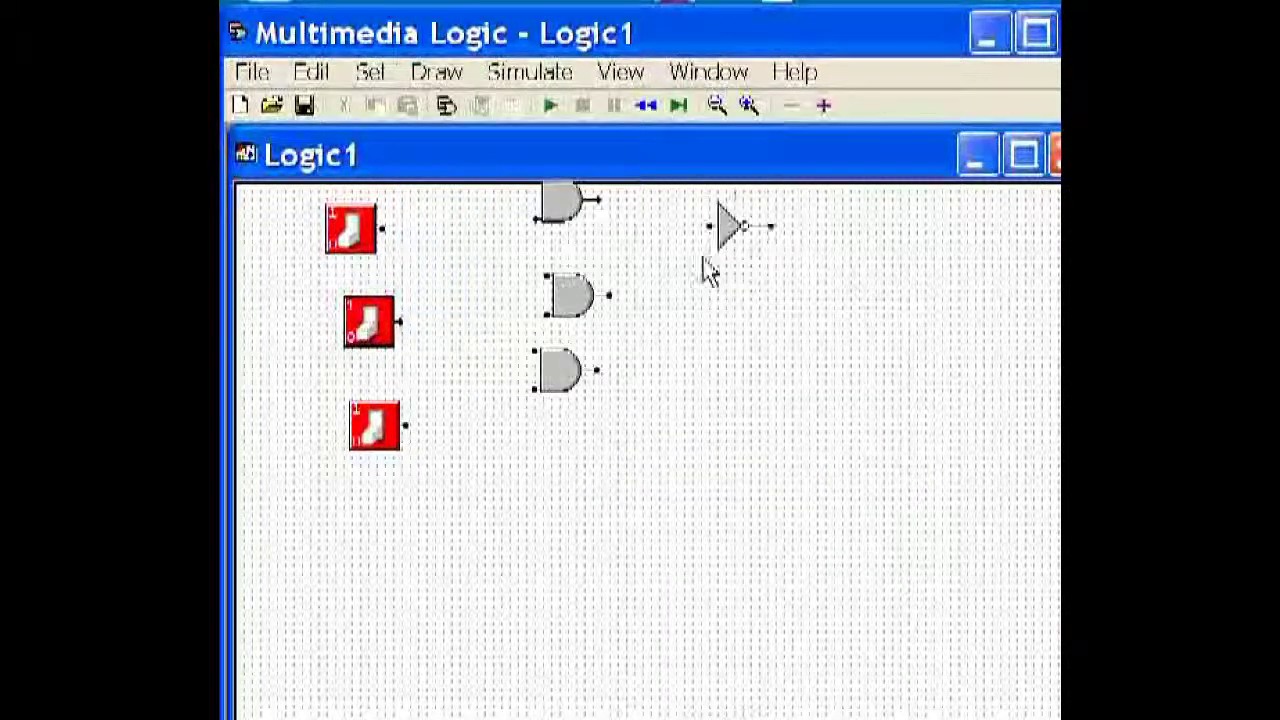
{"action": "left_click", "coordinate": [721, 348]}
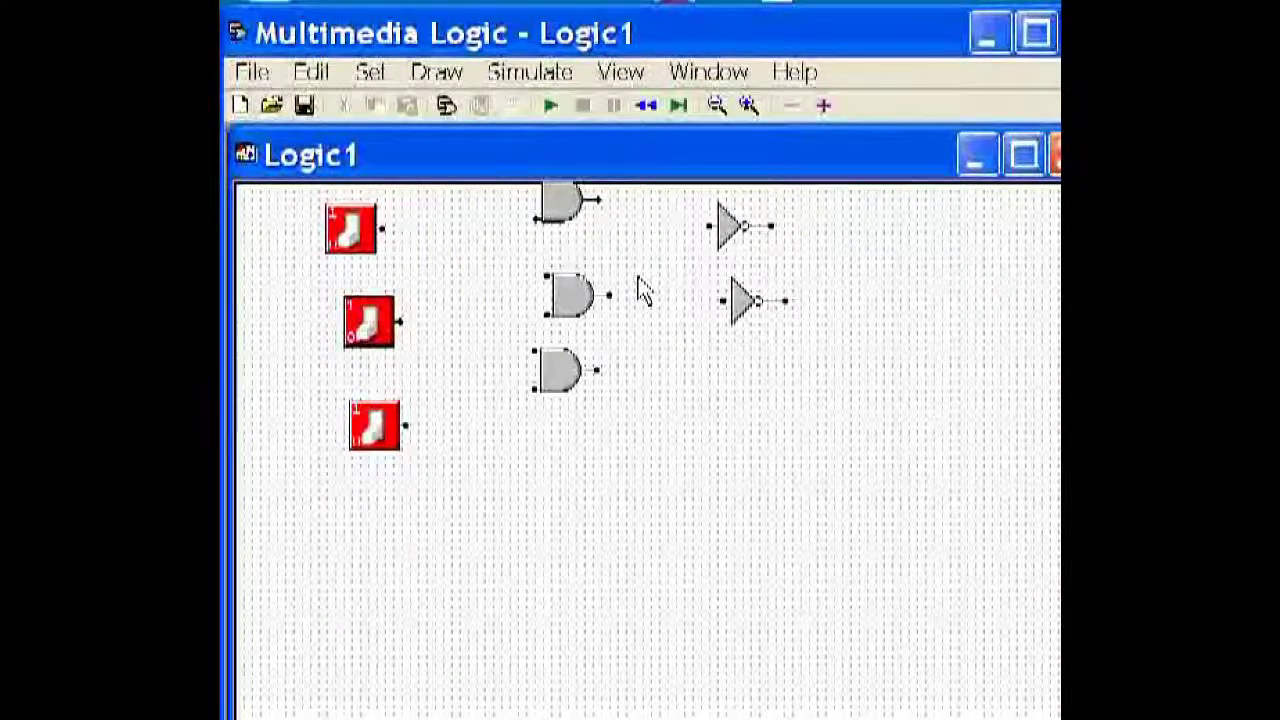
- Place an OR gate at the upper right of the canvas
{"action": "left_click", "coordinate": [440, 76]}
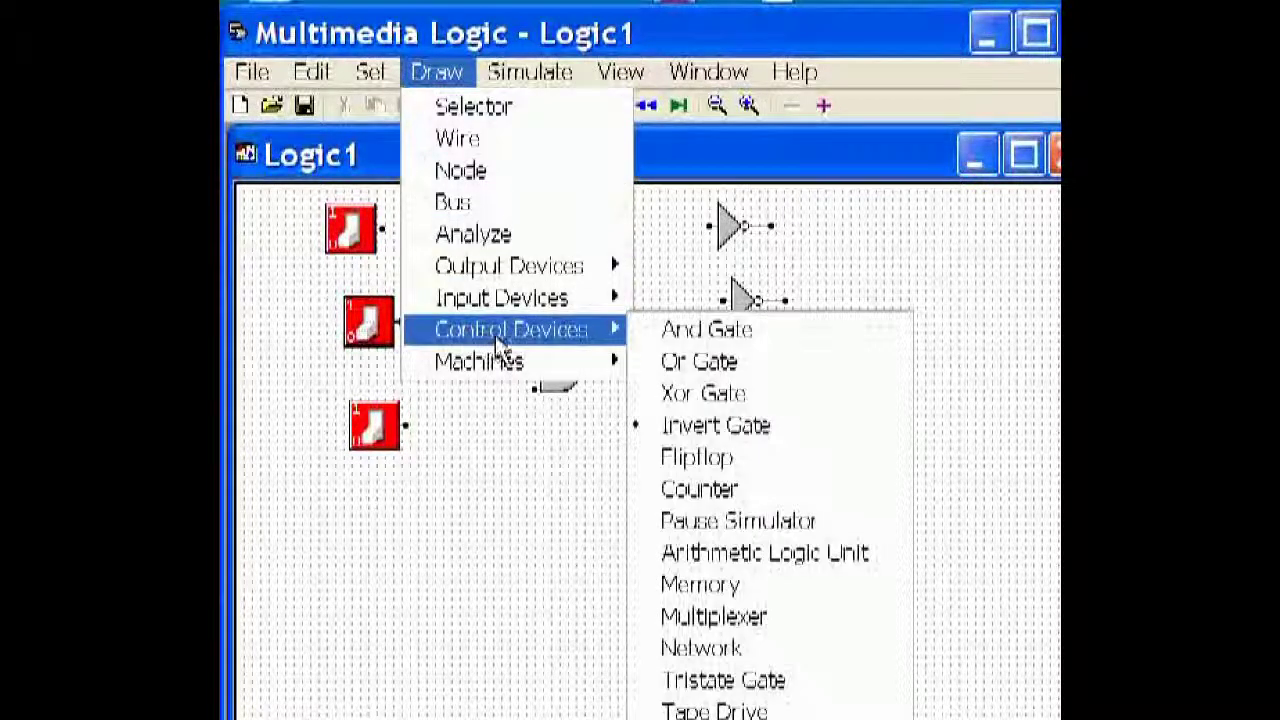
{"action": "left_click", "coordinate": [700, 362]}
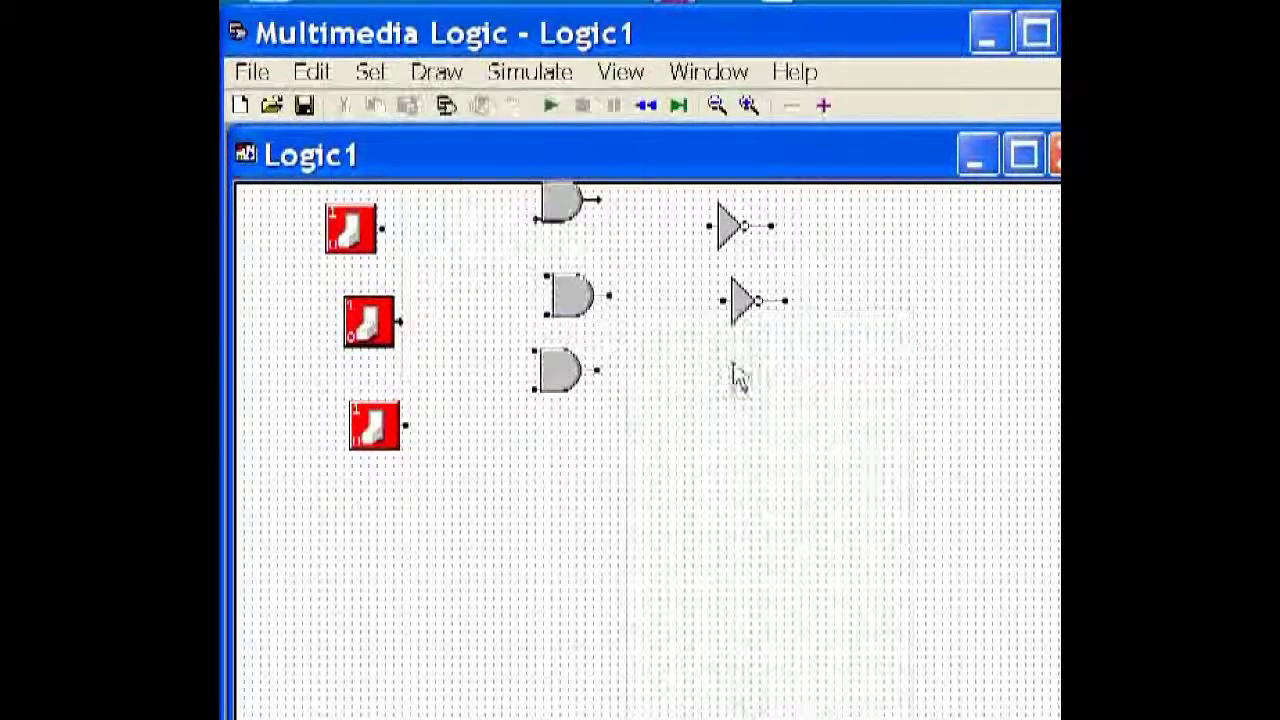
{"action": "left_click", "coordinate": [855, 290]}
{"action": "left_click", "coordinate": [852, 292]}
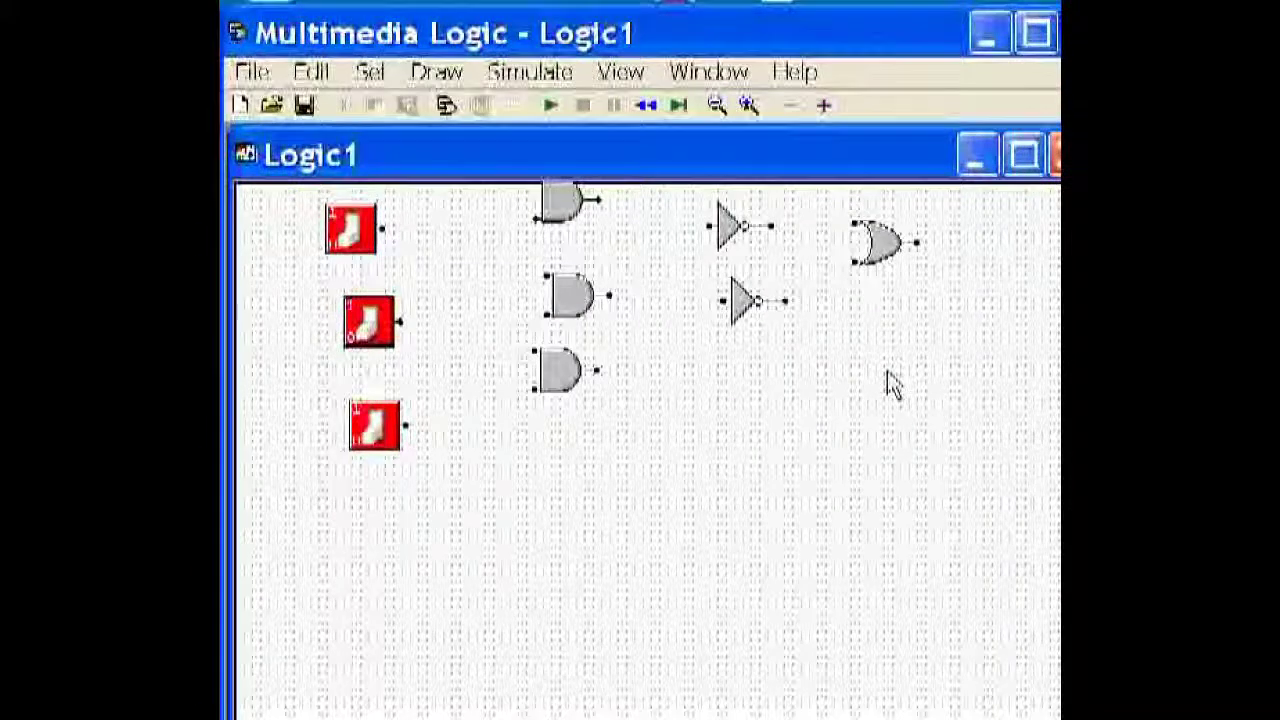
- Place an XOR gate just below the OR gate
{"action": "left_click", "coordinate": [440, 76]}
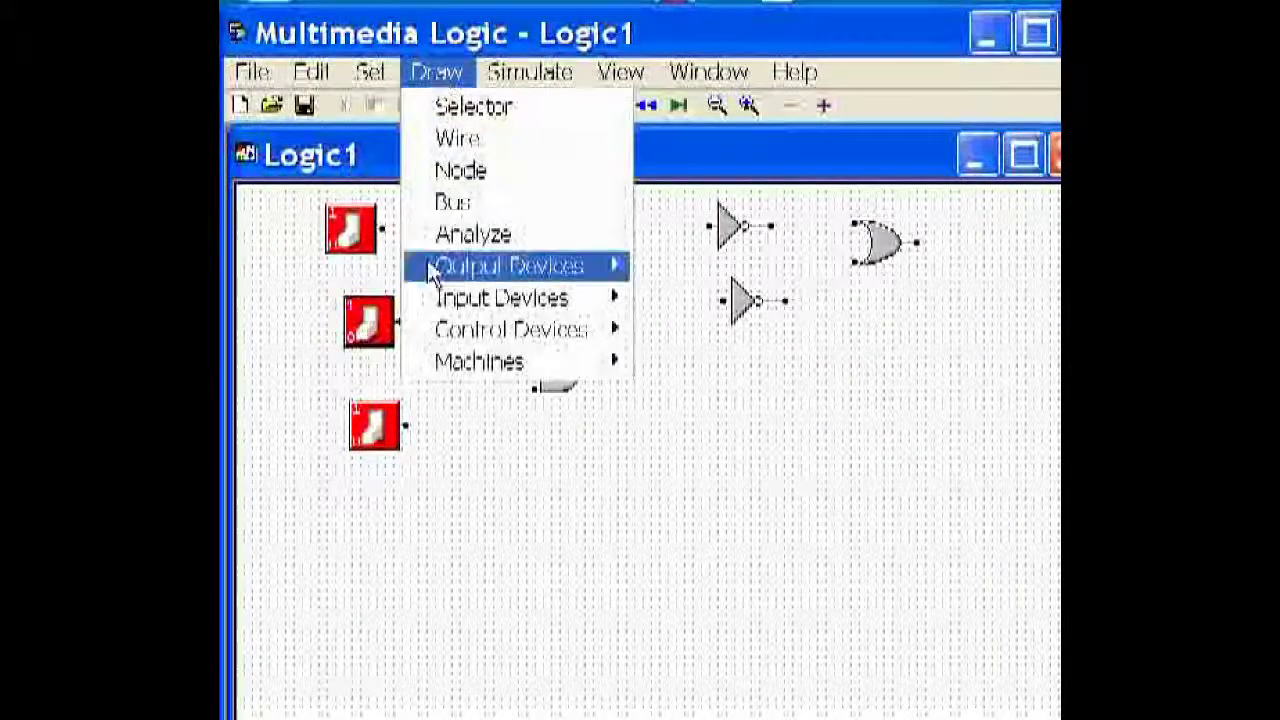
{"action": "mouse_move", "coordinate": [464, 306]}
{"action": "mouse_move", "coordinate": [486, 334]}
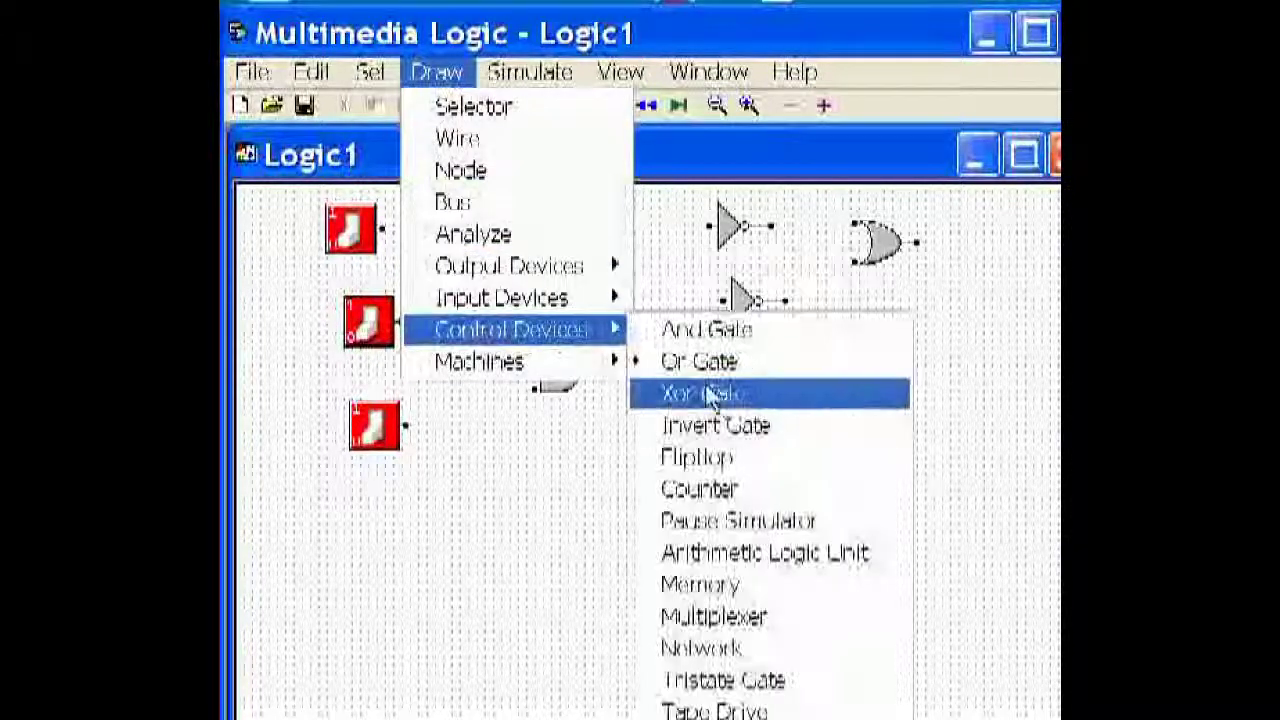
{"action": "left_click", "coordinate": [735, 396]}
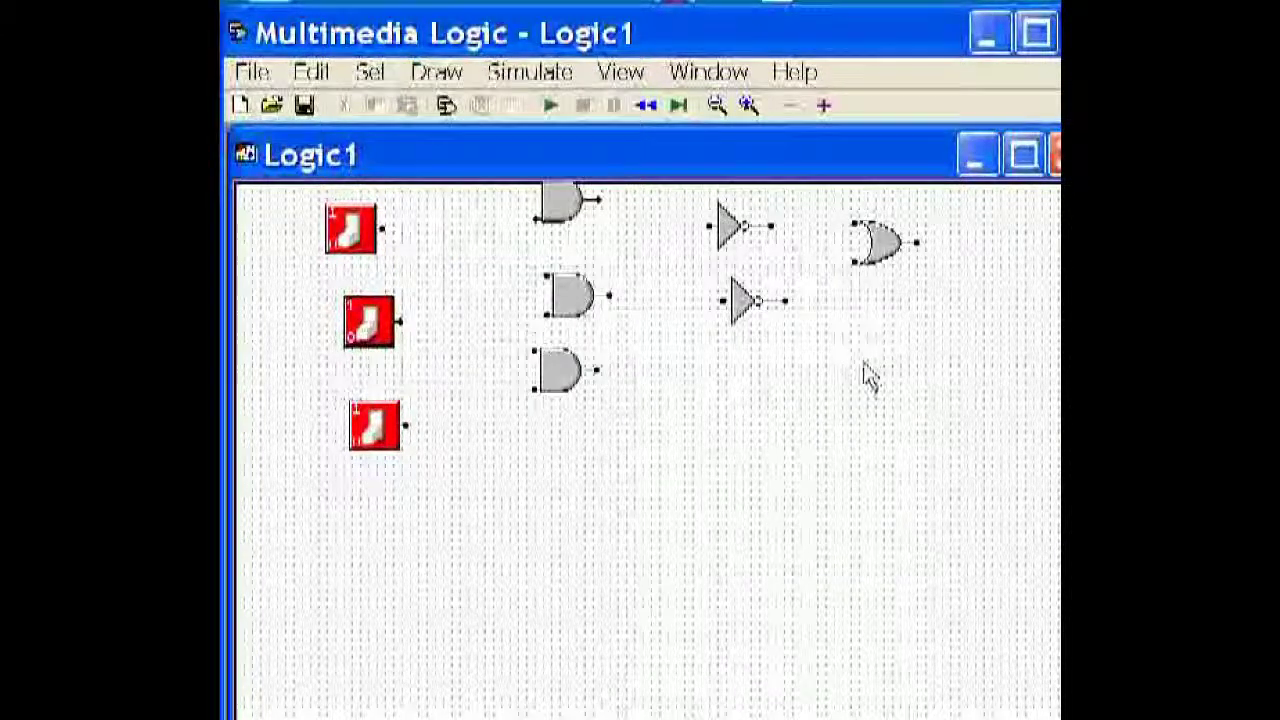
{"action": "left_click", "coordinate": [863, 371]}
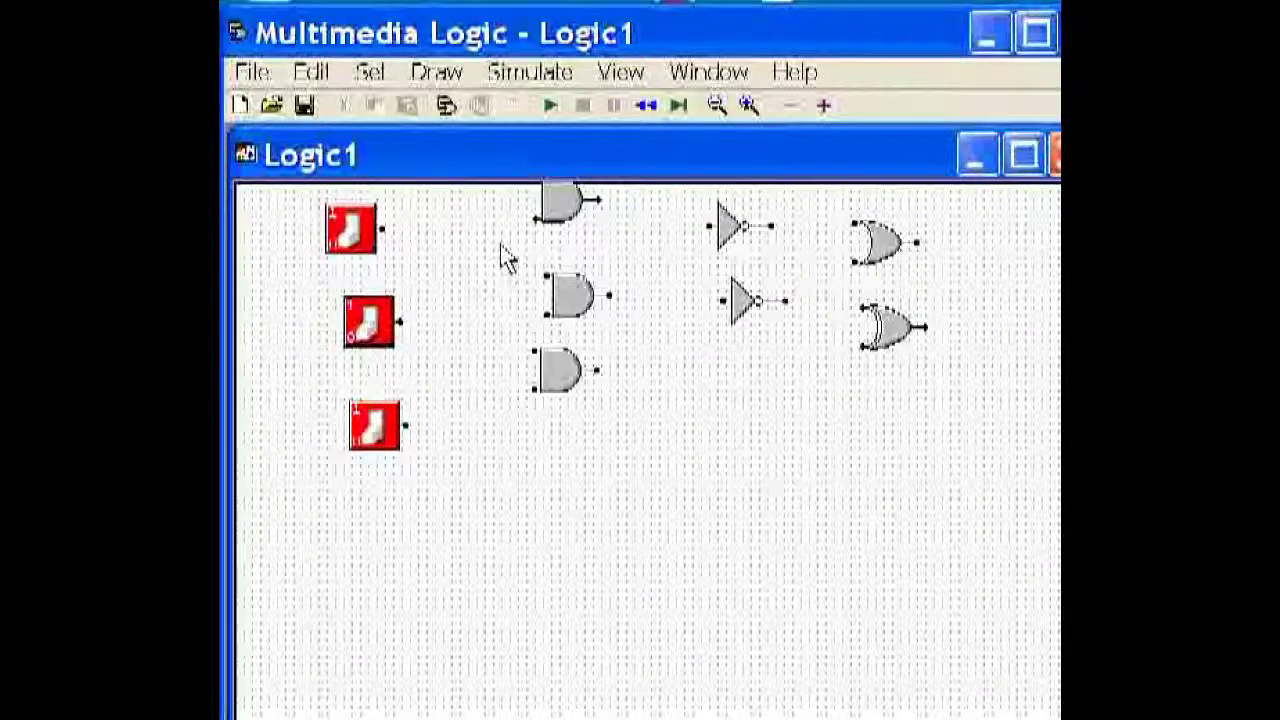
- With the Selector, move the three switches down the left side to line up with the gates
{"action": "left_click", "coordinate": [440, 72]}
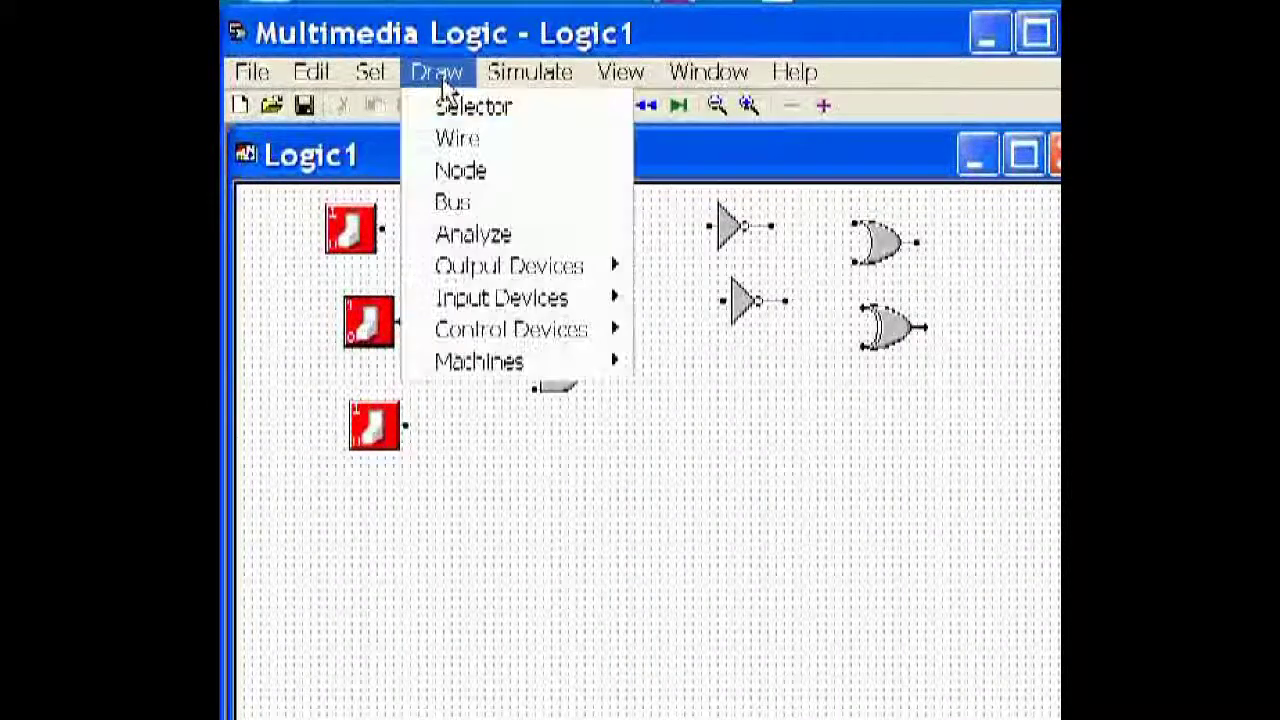
{"action": "left_click", "coordinate": [455, 107]}
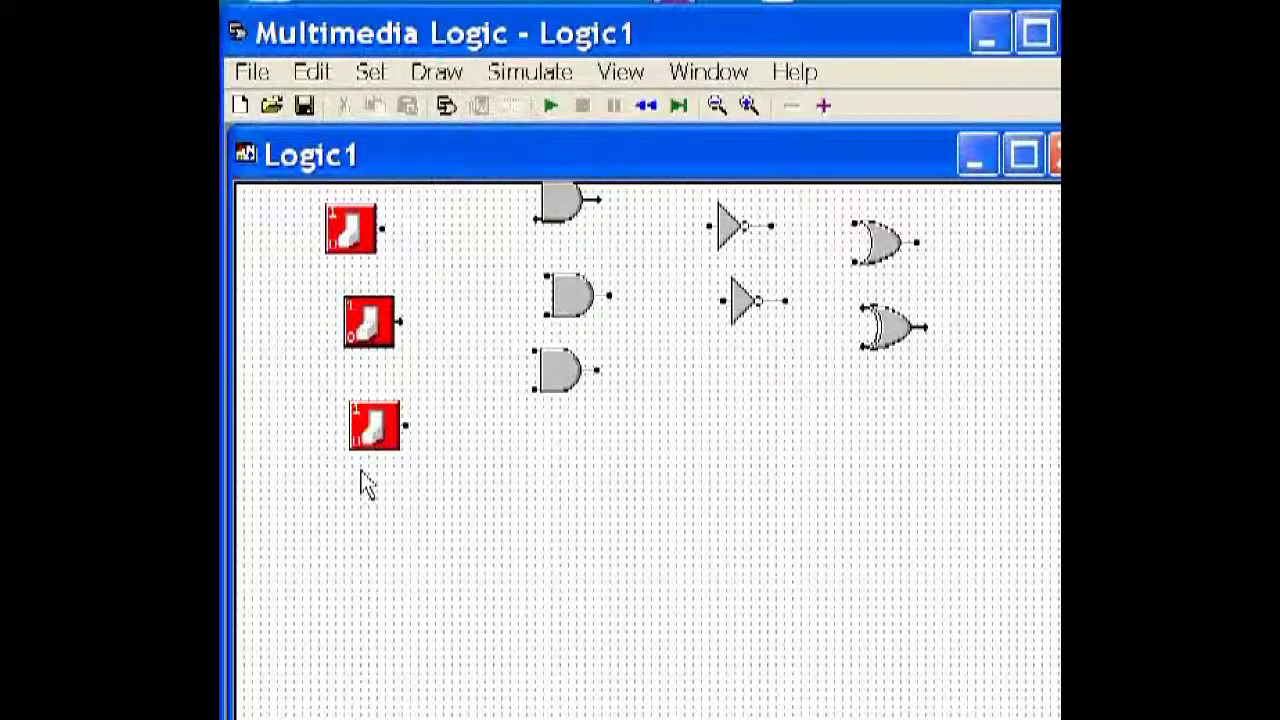
{"action": "left_click_drag", "start_coordinate": [380, 445], "coordinate": [329, 648]}
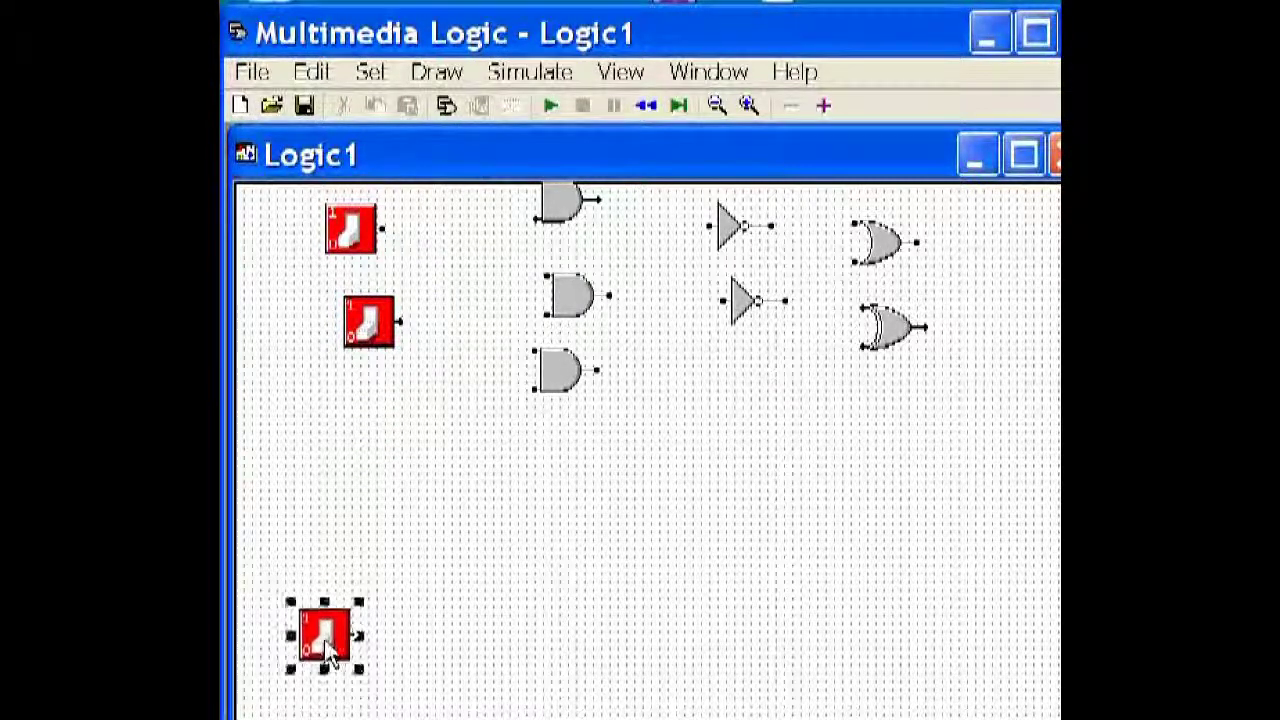
{"action": "left_click_drag", "start_coordinate": [372, 340], "coordinate": [340, 491]}
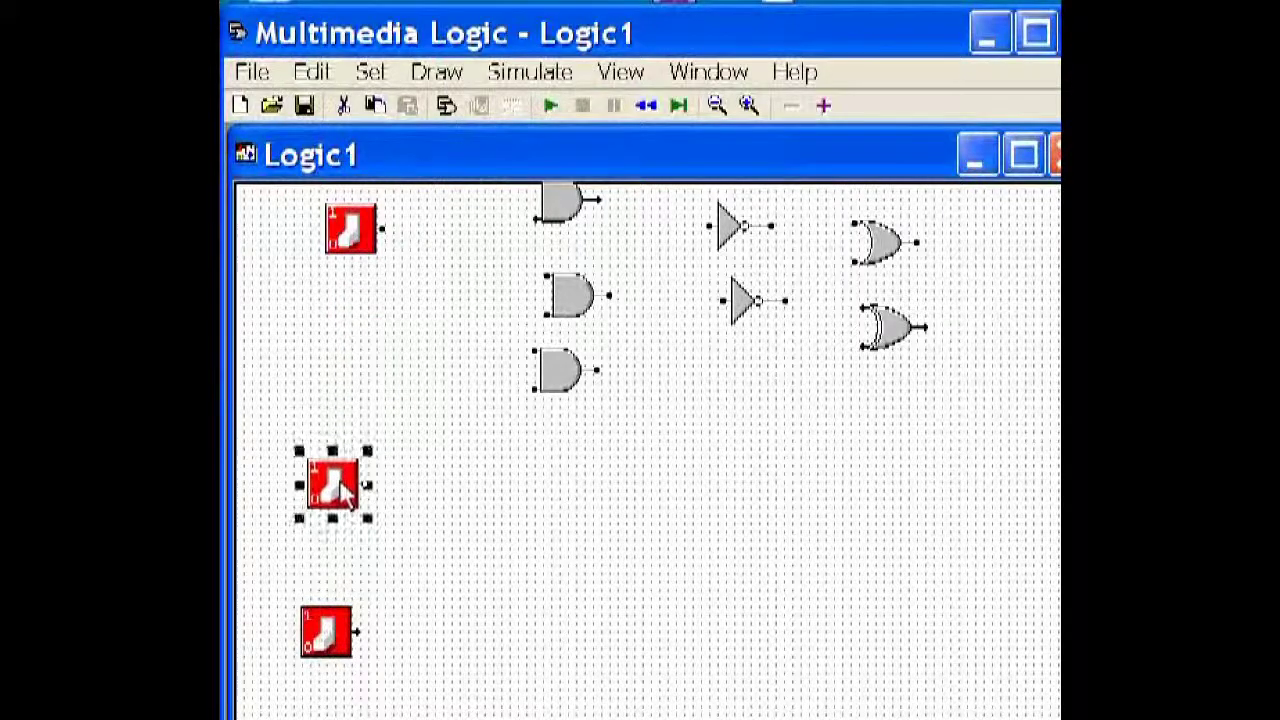
{"action": "left_click_drag", "start_coordinate": [362, 241], "coordinate": [334, 297]}
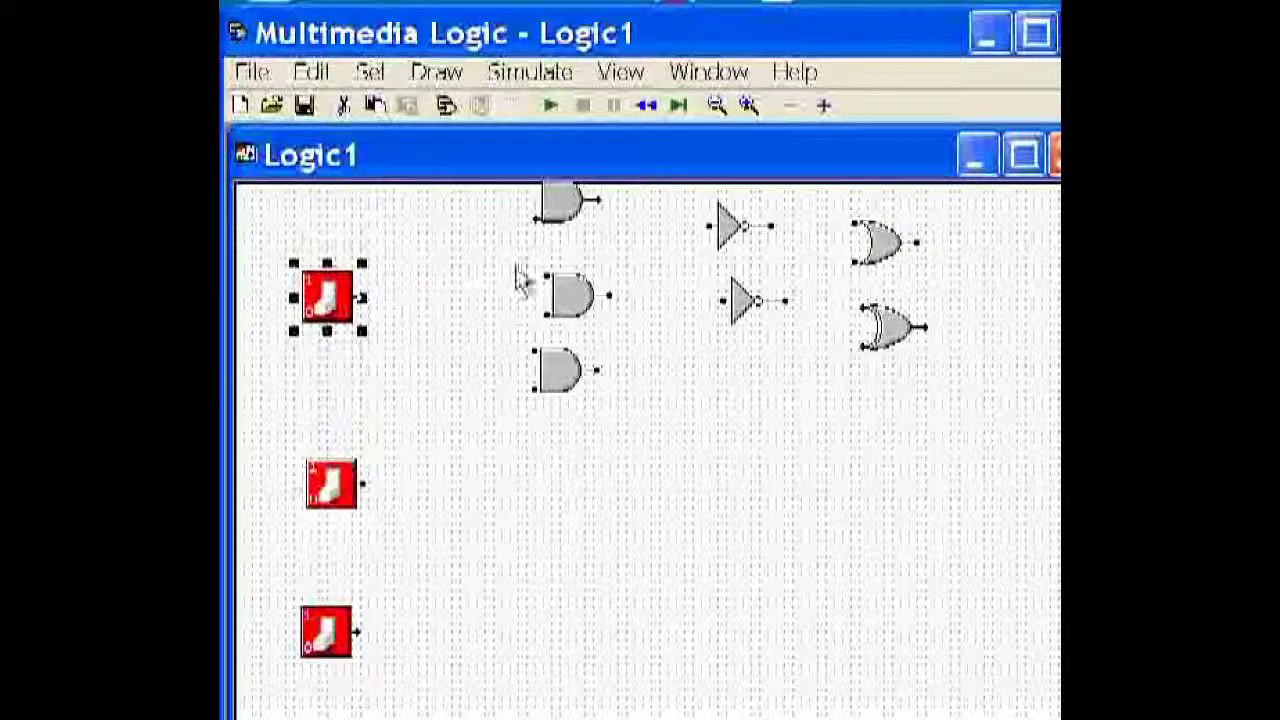
- Drag the AND, NOT, OR and XOR gates into the reference circuit's columns and rows
{"action": "left_click_drag", "start_coordinate": [558, 202], "coordinate": [467, 336]}
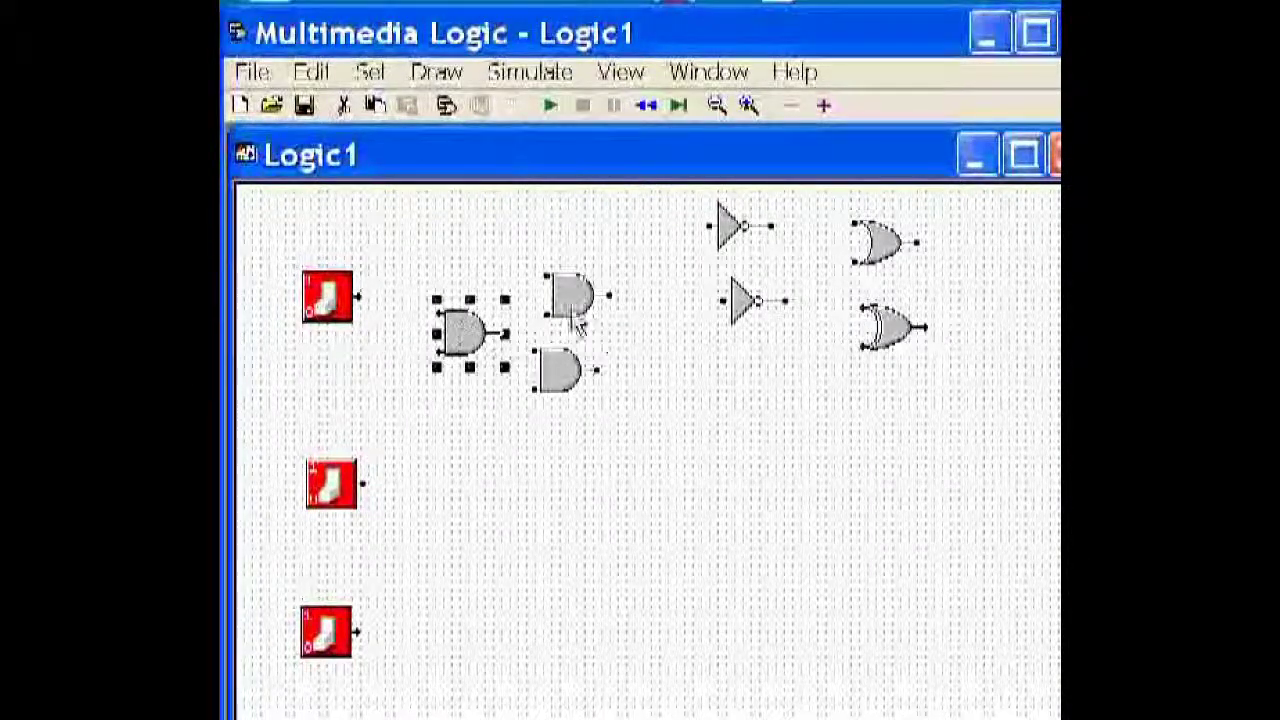
{"action": "left_click_drag", "start_coordinate": [578, 322], "coordinate": [762, 402]}
{"action": "left_click_drag", "start_coordinate": [571, 386], "coordinate": [918, 492]}
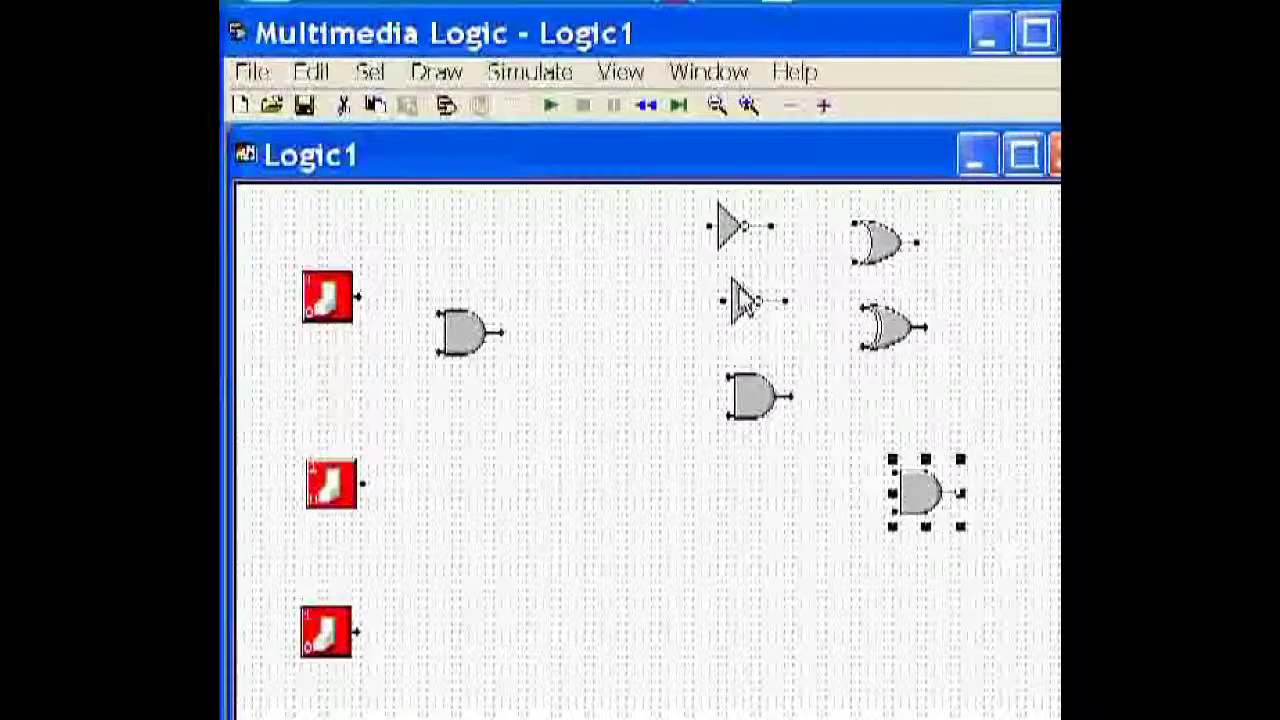
{"action": "left_click_drag", "start_coordinate": [742, 302], "coordinate": [658, 450]}
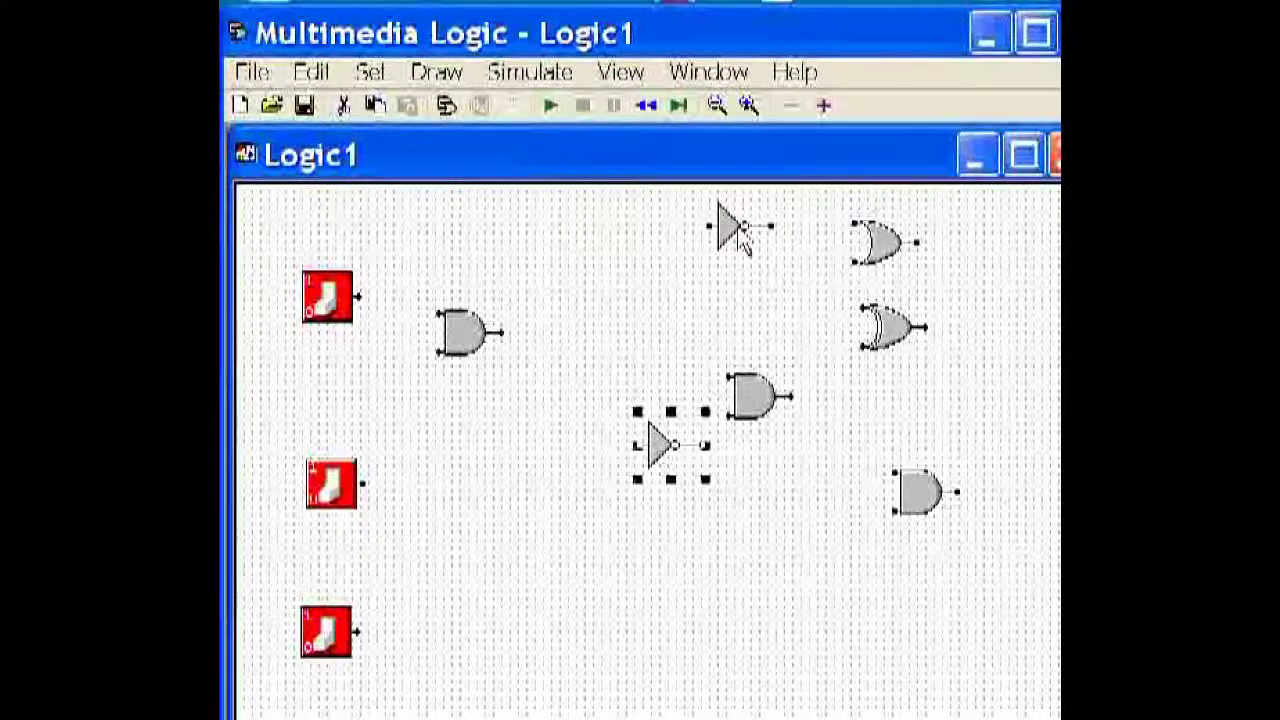
{"action": "left_click_drag", "start_coordinate": [741, 237], "coordinate": [556, 458]}
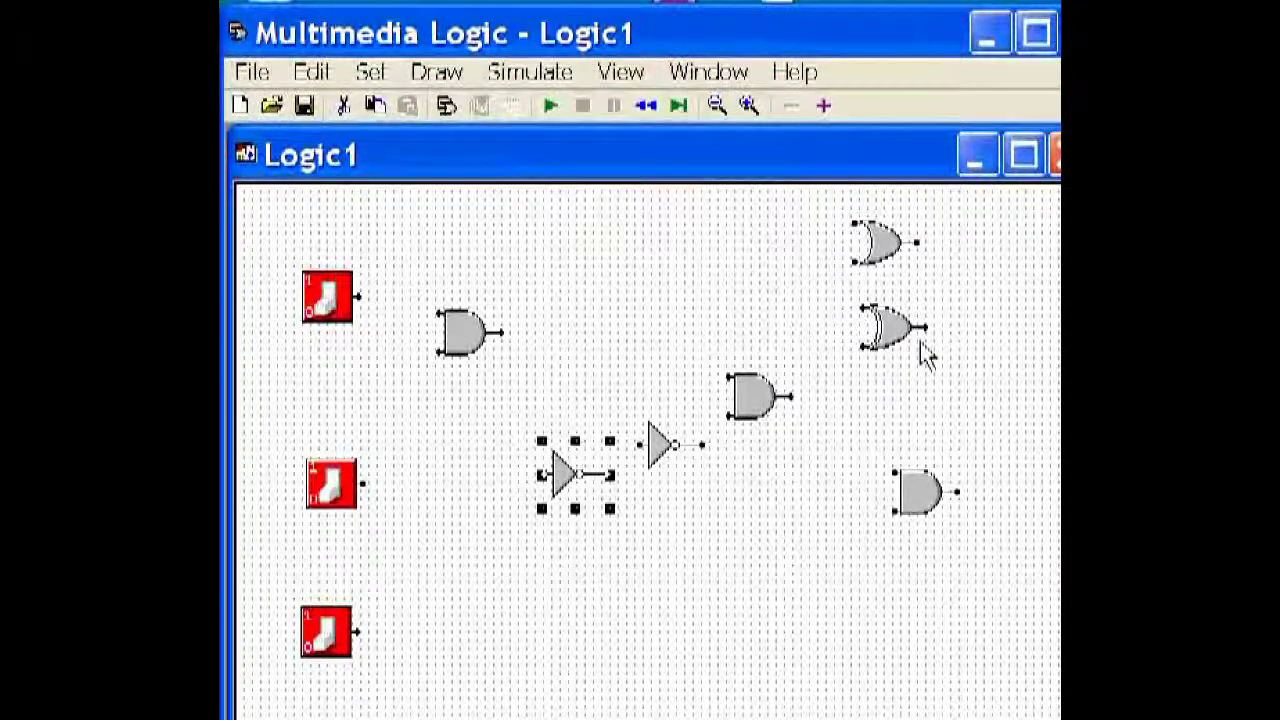
{"action": "left_click_drag", "start_coordinate": [925, 338], "coordinate": [769, 555]}
{"action": "left_click_drag", "start_coordinate": [878, 242], "coordinate": [482, 482]}
{"action": "mouse_move", "coordinate": [764, 562]}
{"action": "left_mouse_down"}
{"action": "mouse_move", "coordinate": [752, 558]}
{"action": "mouse_move", "coordinate": [765, 553]}
{"action": "left_mouse_up"}
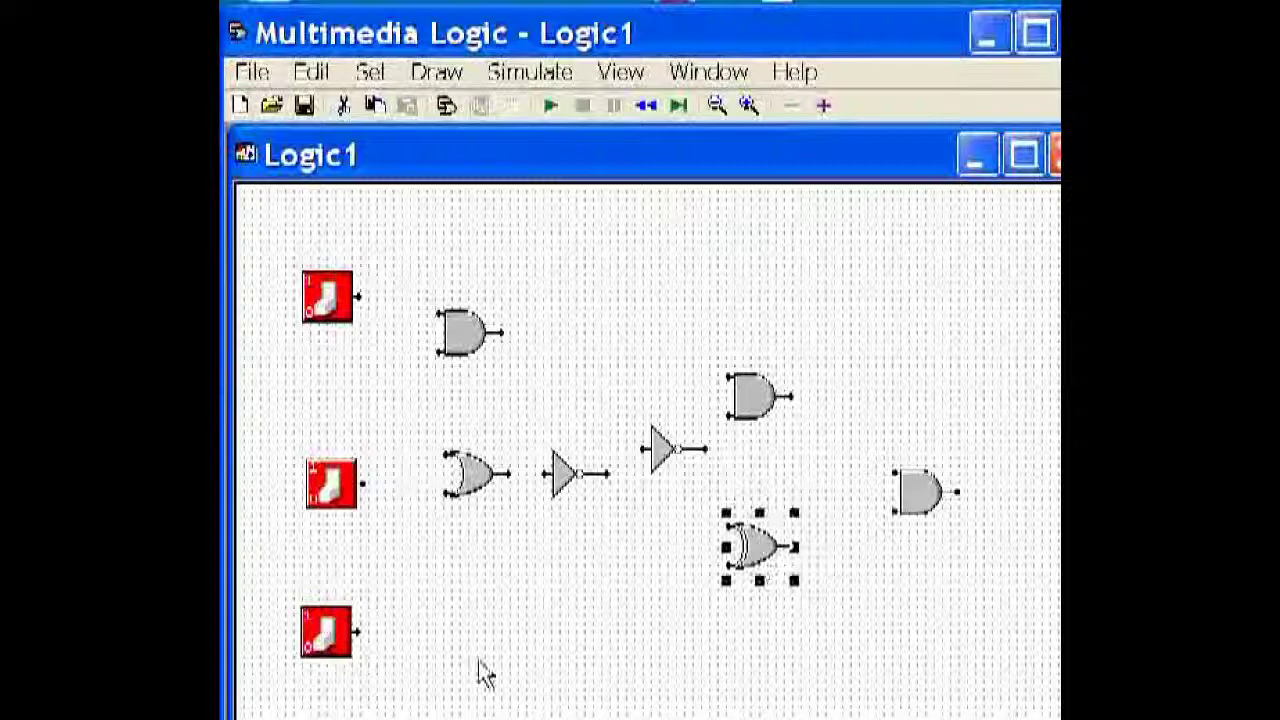
{"action": "left_click_drag", "start_coordinate": [329, 634], "coordinate": [325, 605]}
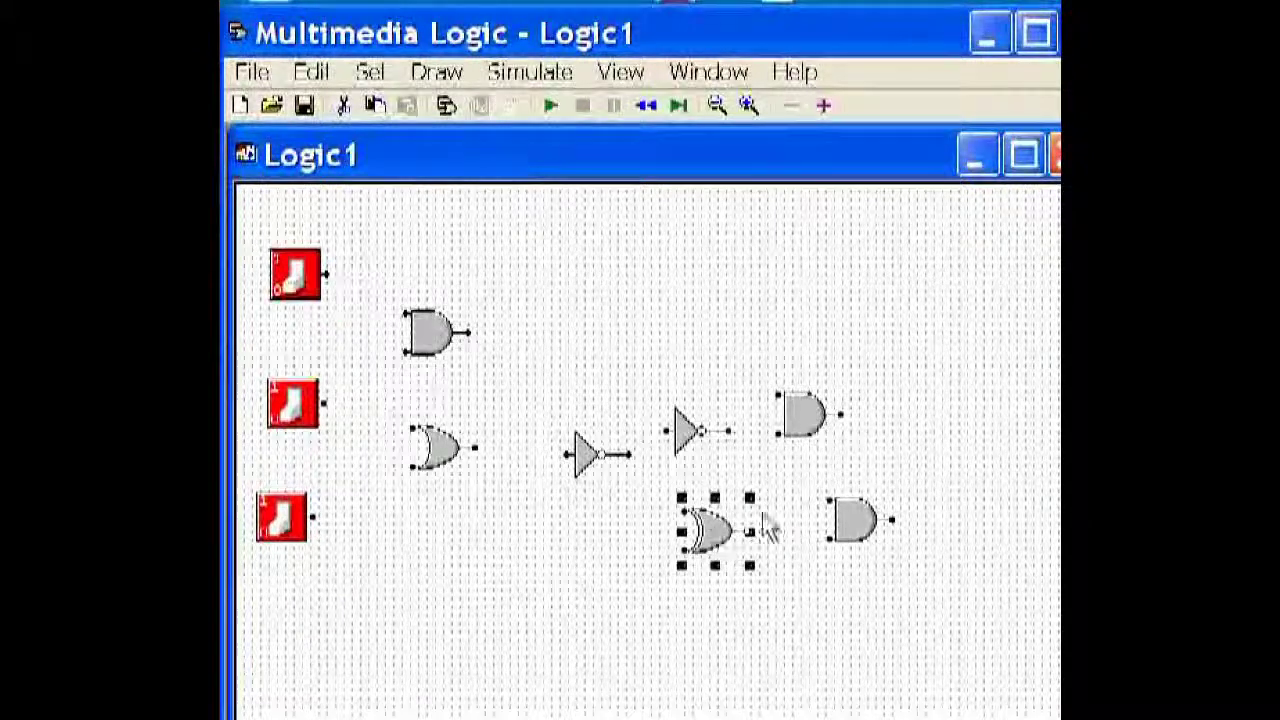
{"action": "left_click_drag", "start_coordinate": [857, 519], "coordinate": [905, 515]}
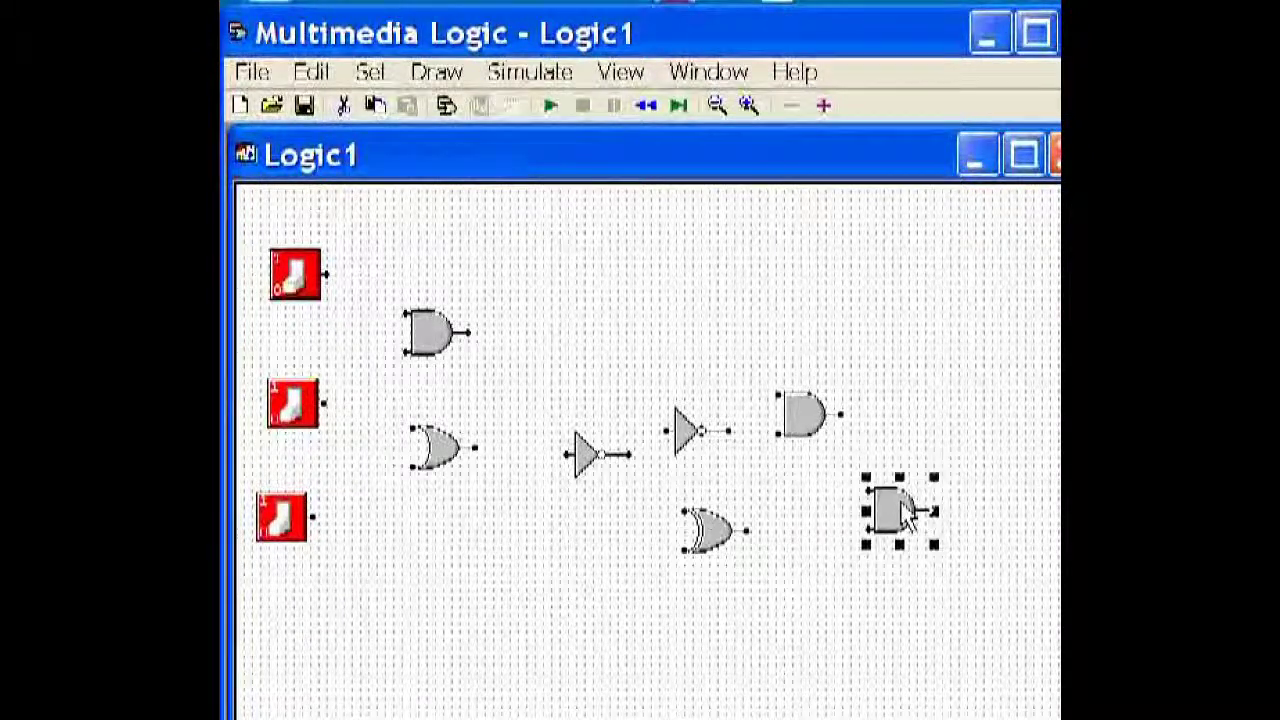
{"action": "left_click", "coordinate": [883, 632]}
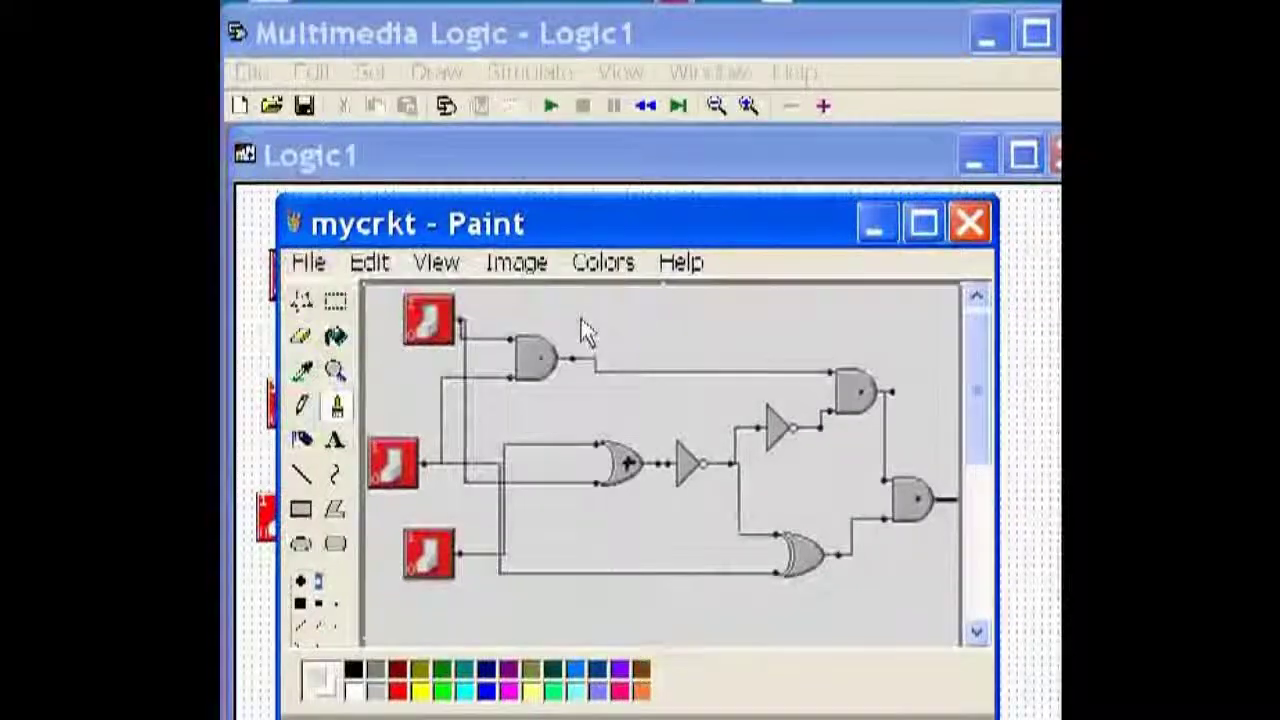
{"action": "left_click", "coordinate": [876, 232]}
- Wire the three switches to the upper AND gate's and the OR gate's inputs
{"action": "left_click", "coordinate": [440, 74]}
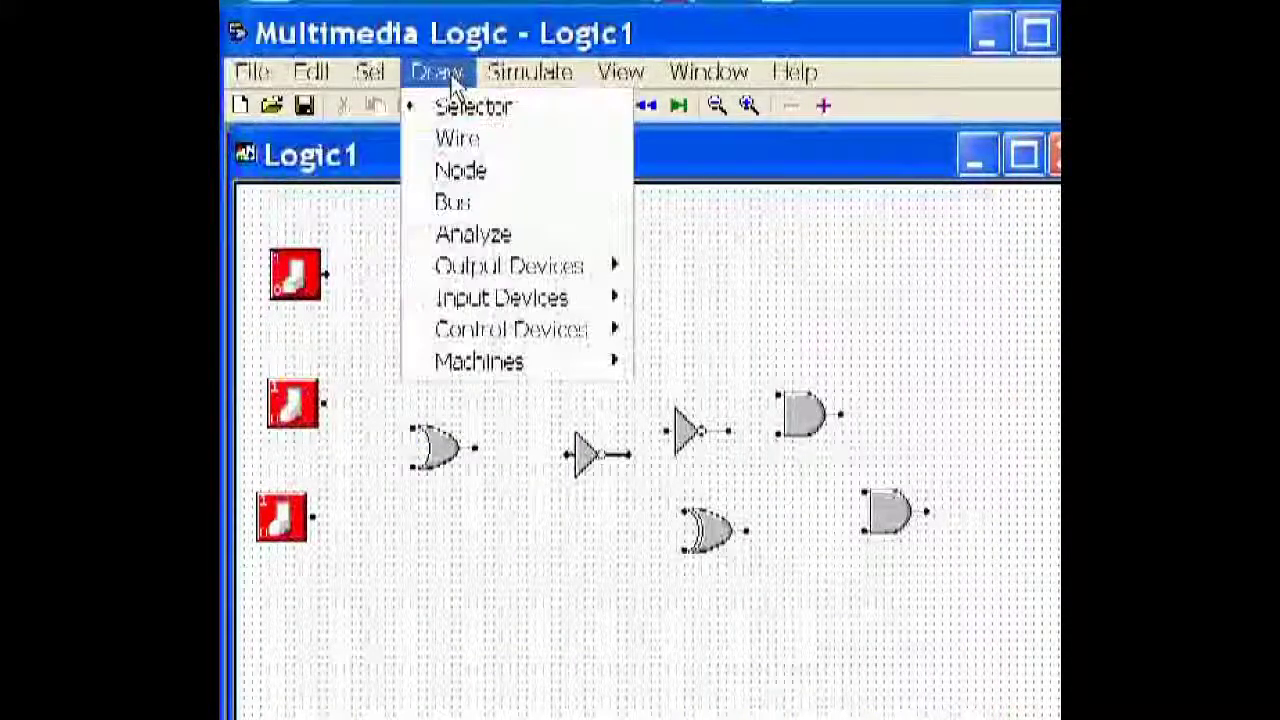
{"action": "left_click", "coordinate": [457, 137]}
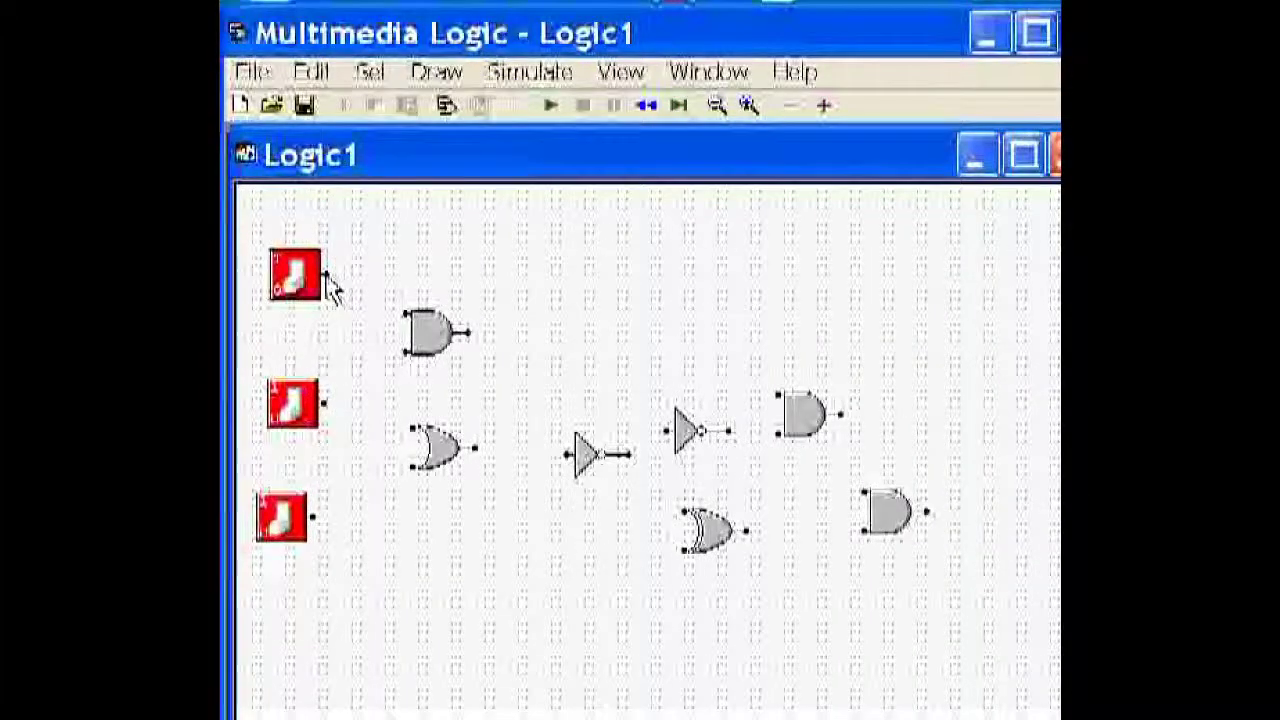
{"action": "left_click_drag", "start_coordinate": [329, 283], "coordinate": [412, 330]}
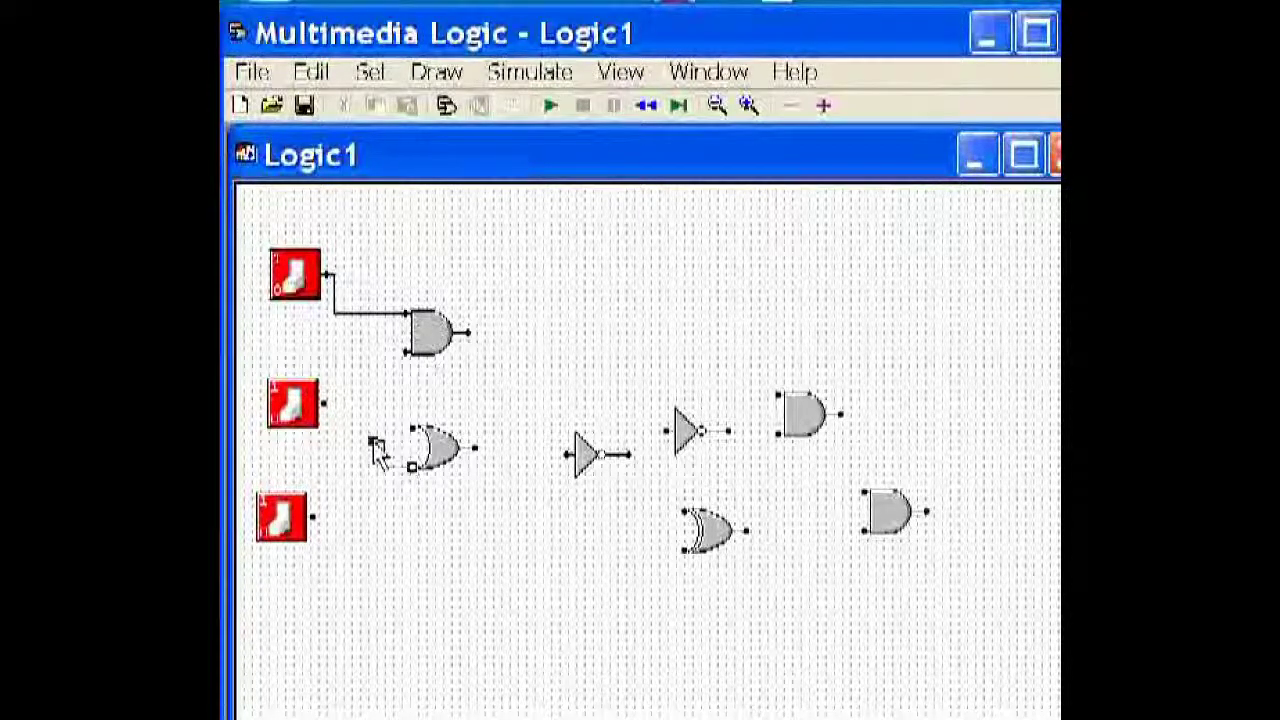
{"action": "left_click_drag", "start_coordinate": [378, 450], "coordinate": [330, 285]}
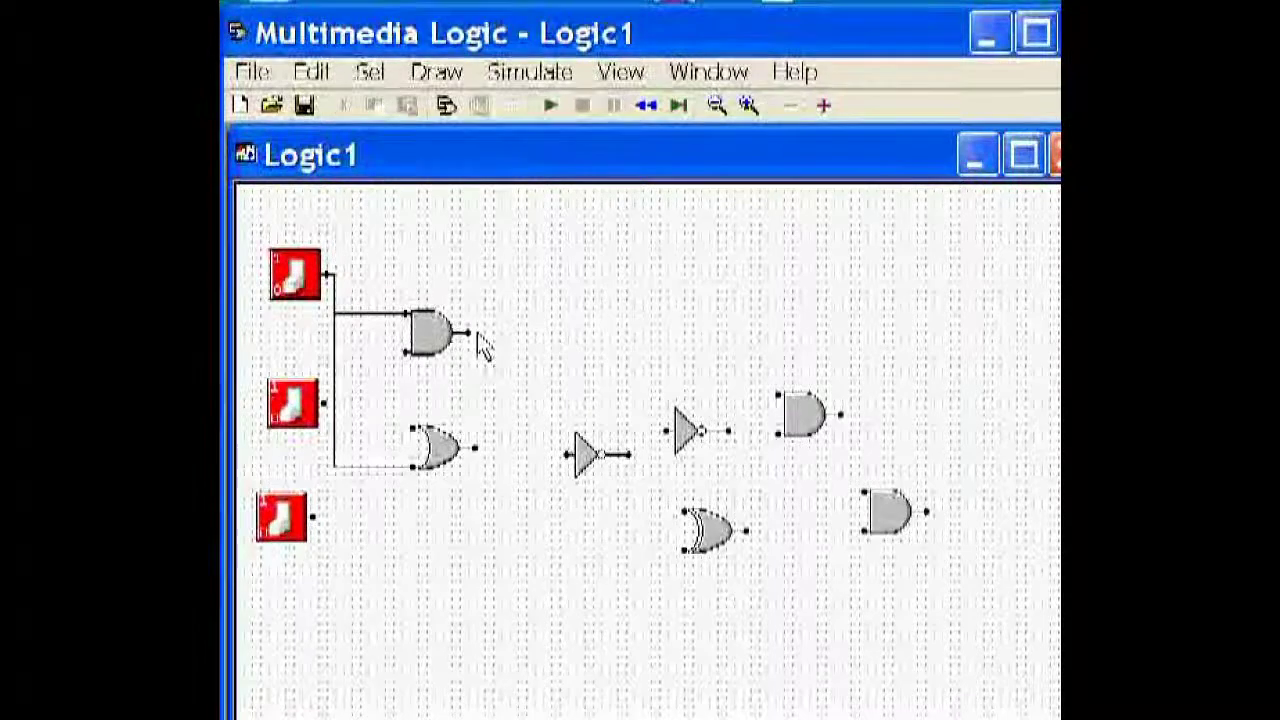
{"action": "left_click_drag", "start_coordinate": [326, 404], "coordinate": [410, 353]}
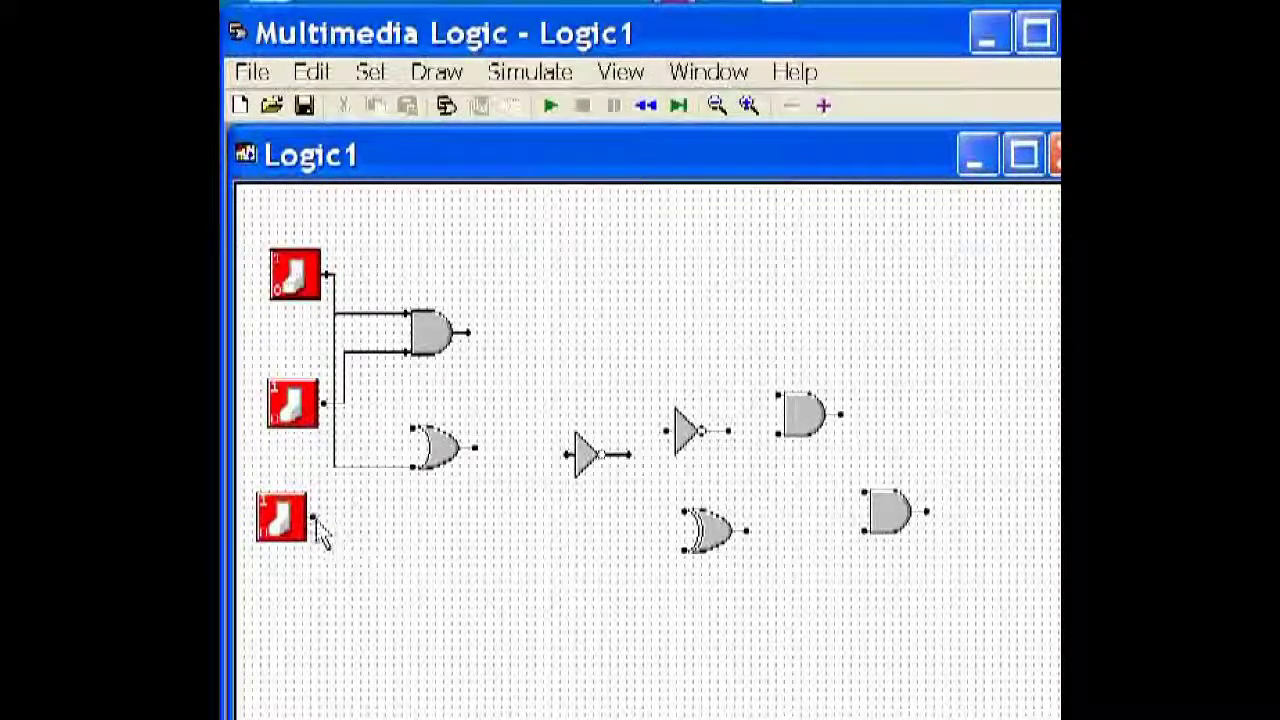
{"action": "left_click_drag", "start_coordinate": [314, 517], "coordinate": [418, 440]}
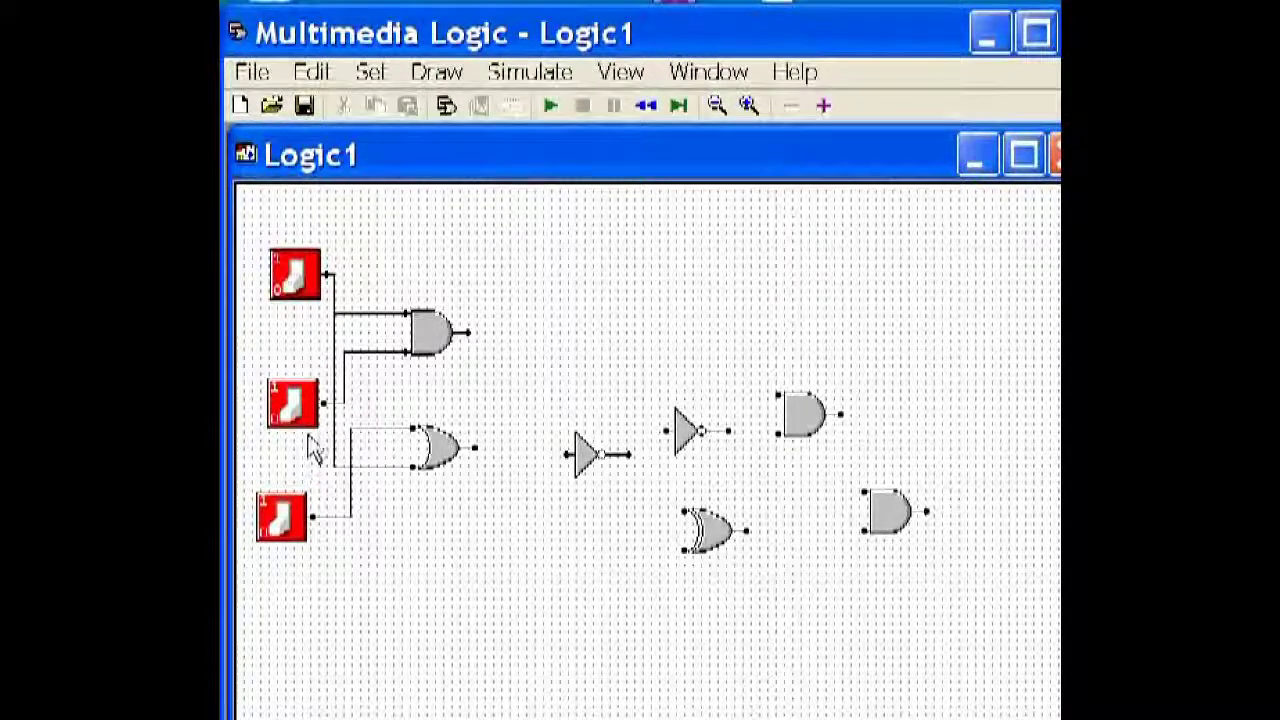
{"action": "left_click_drag", "start_coordinate": [430, 332], "coordinate": [508, 336]}
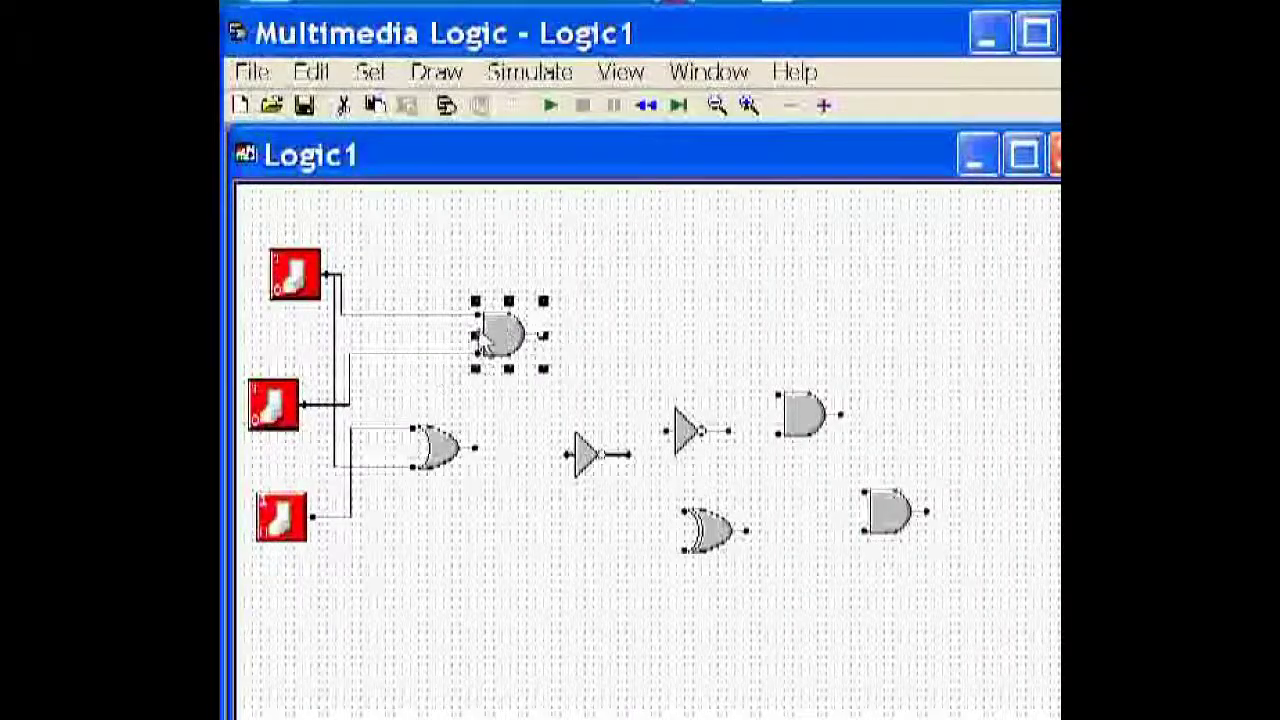
- Run a wire from the middle switch's output to the XOR gate's lower input
{"action": "left_click", "coordinate": [414, 334]}
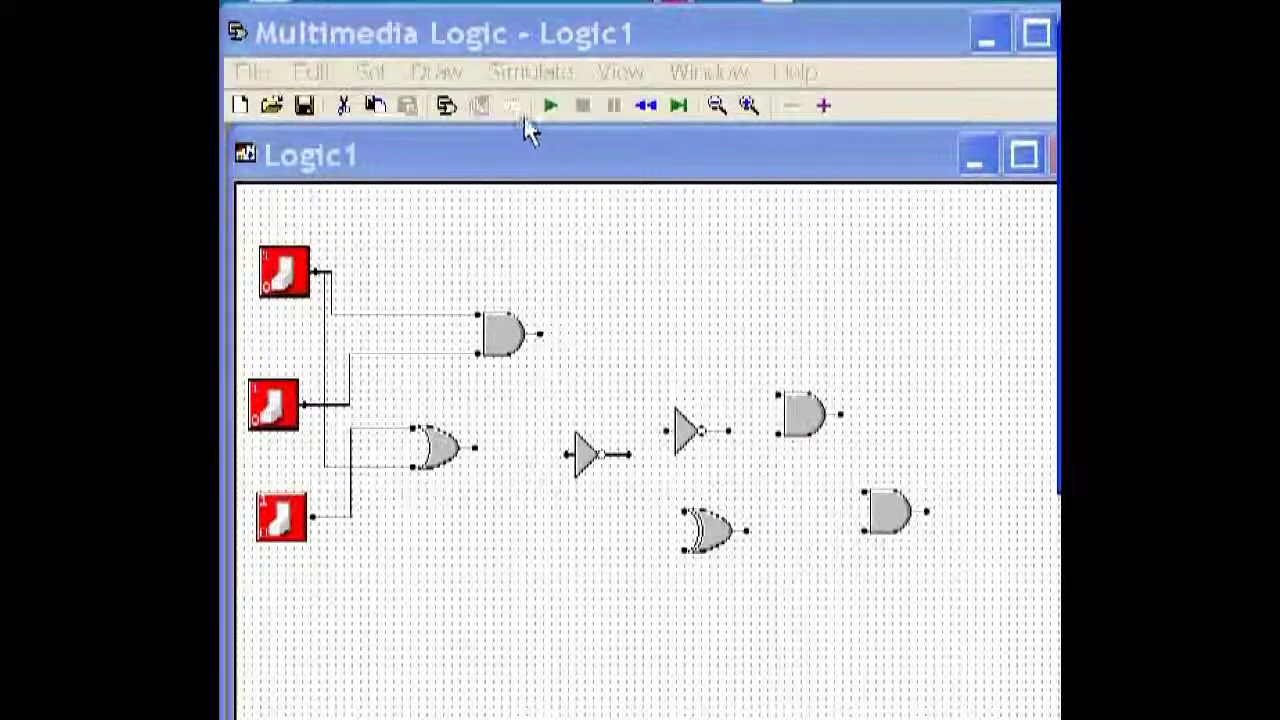
{"action": "left_click", "coordinate": [452, 74]}
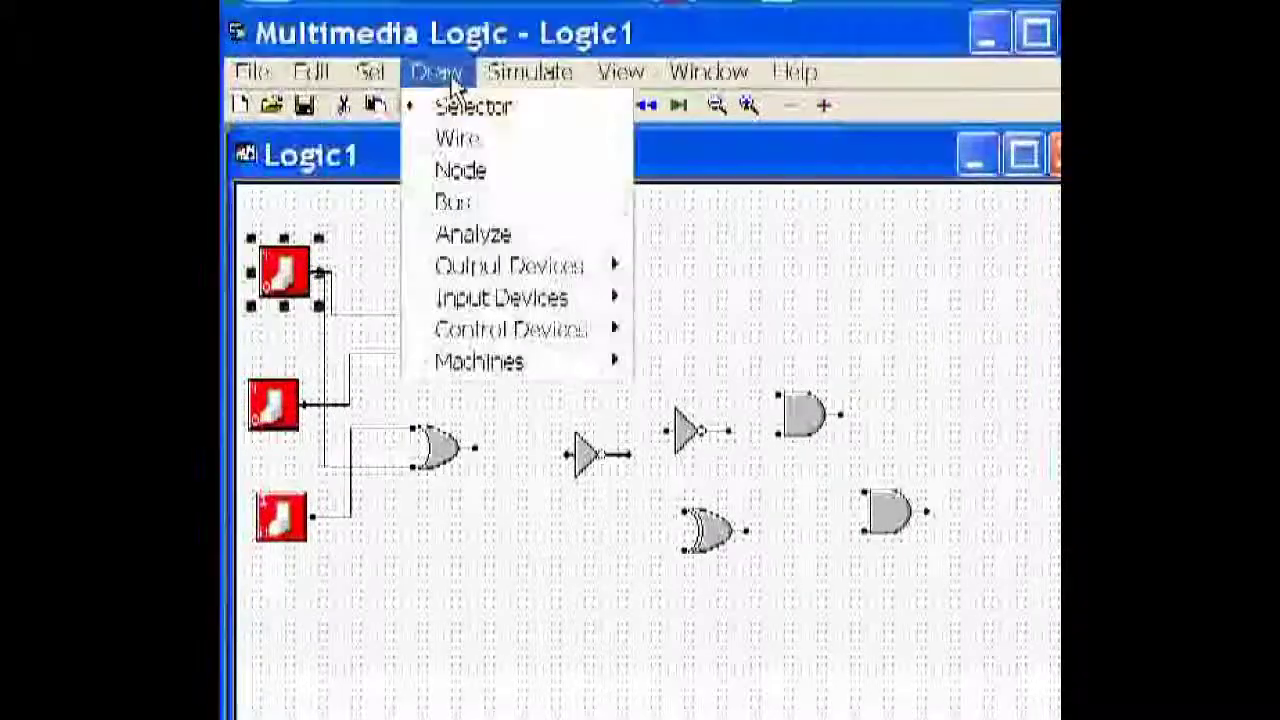
{"action": "left_click", "coordinate": [462, 139]}
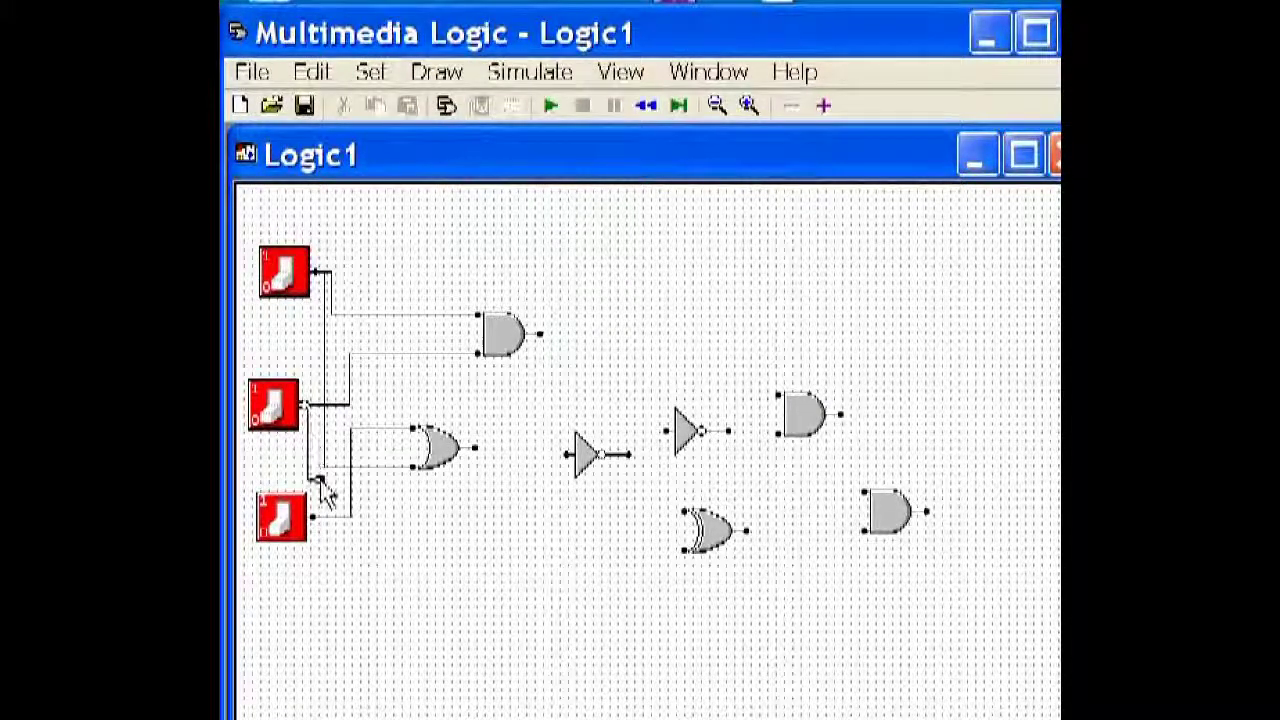
{"action": "left_click_drag", "start_coordinate": [352, 522], "coordinate": [690, 560]}
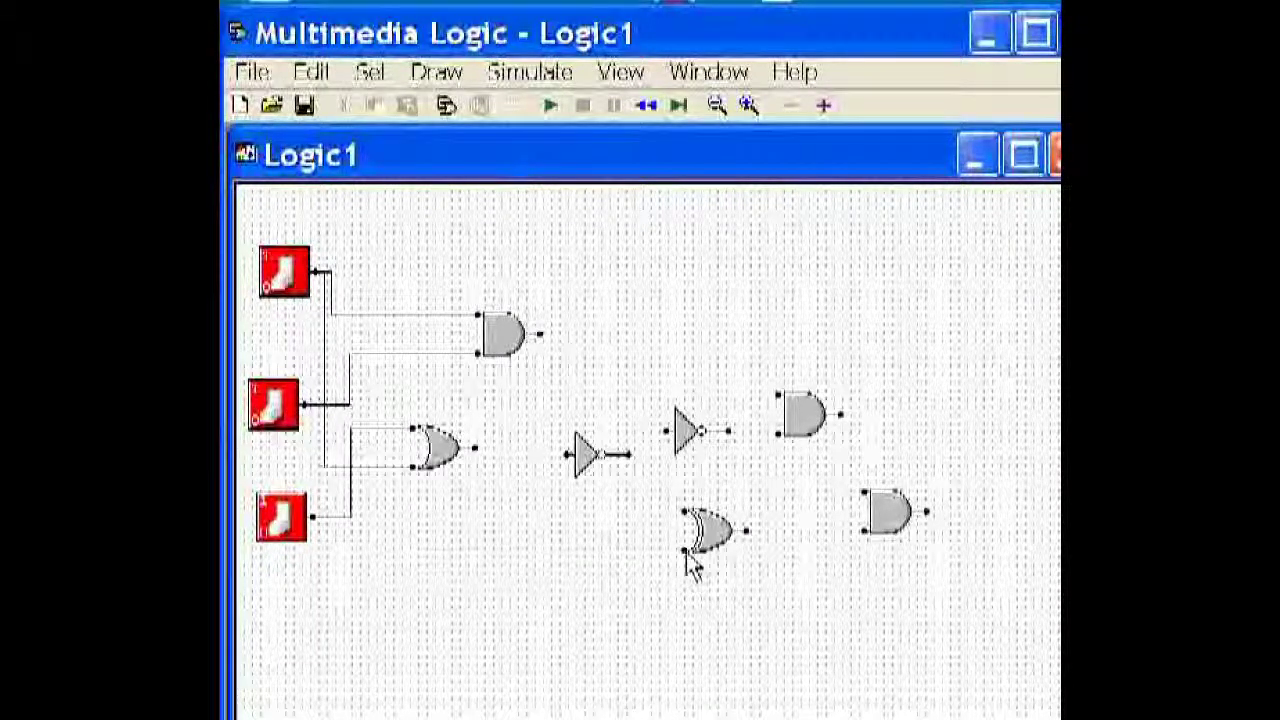
{"action": "left_click_drag", "start_coordinate": [685, 553], "coordinate": [312, 418]}
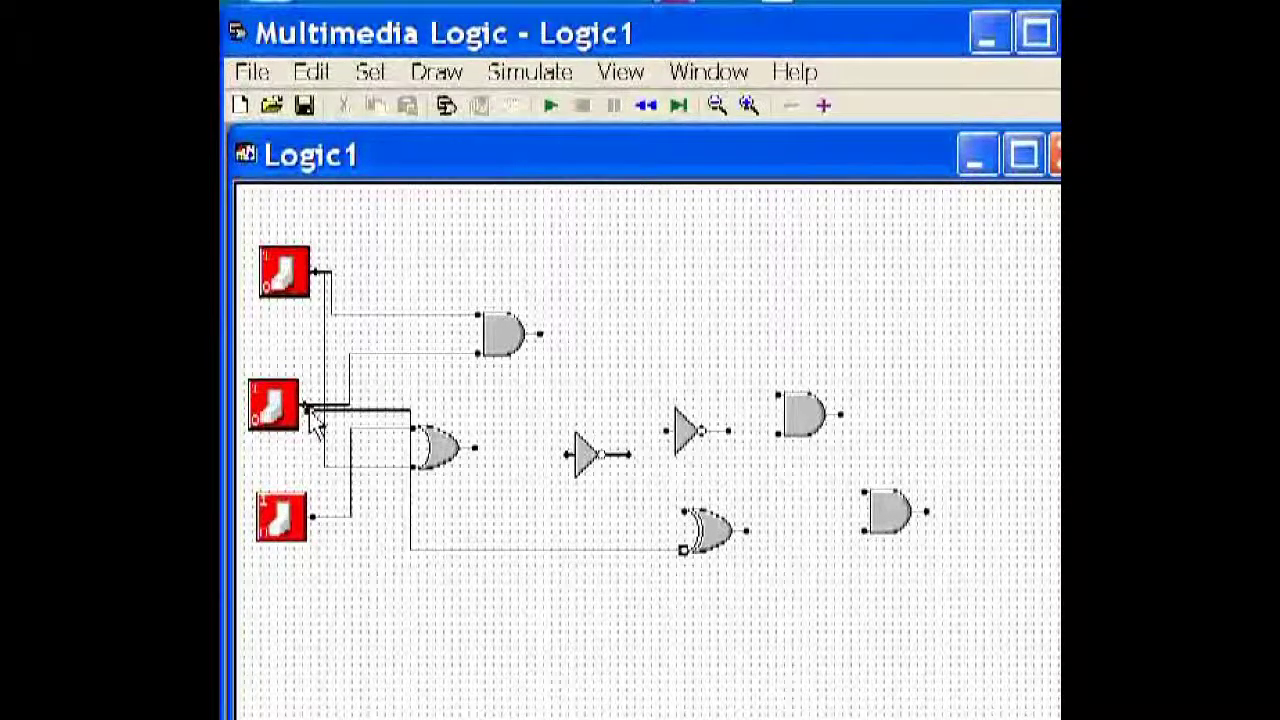
{"action": "left_click_drag", "start_coordinate": [306, 403], "coordinate": [306, 404]}
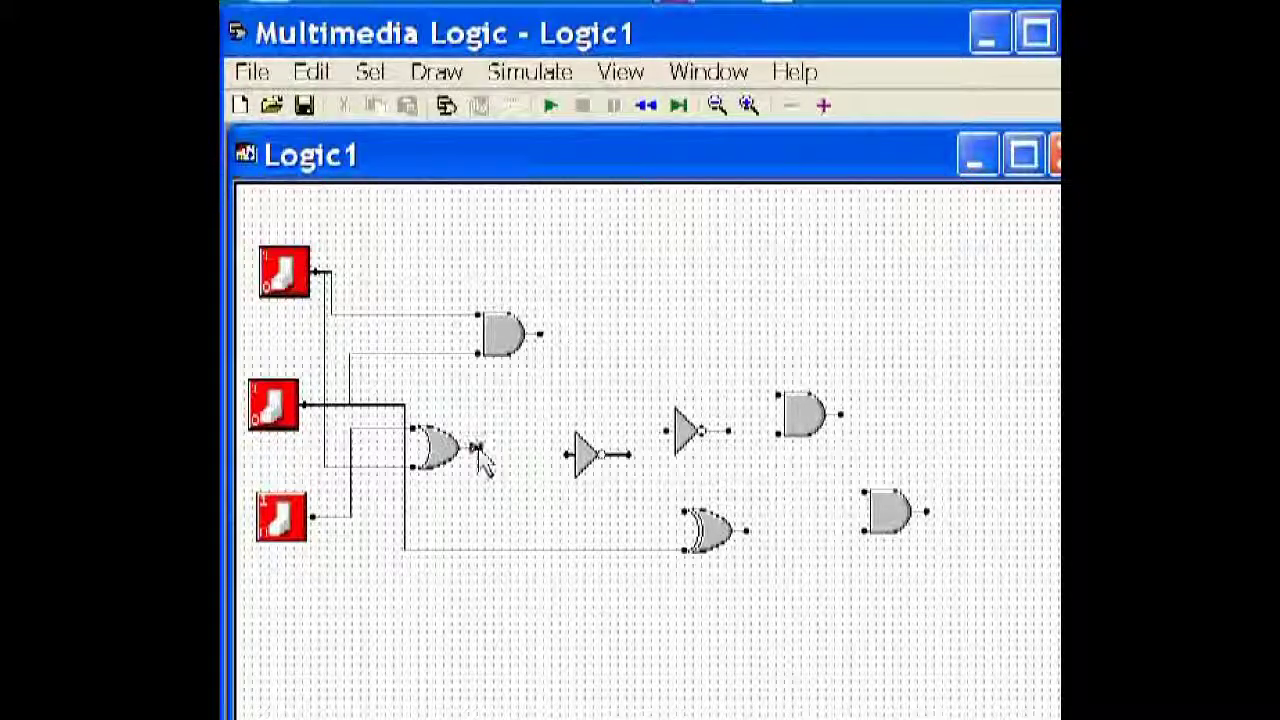
- Wire the OR output to the first inverter, then shift both inverters and the second AND left
{"action": "left_click_drag", "start_coordinate": [476, 448], "coordinate": [569, 466]}
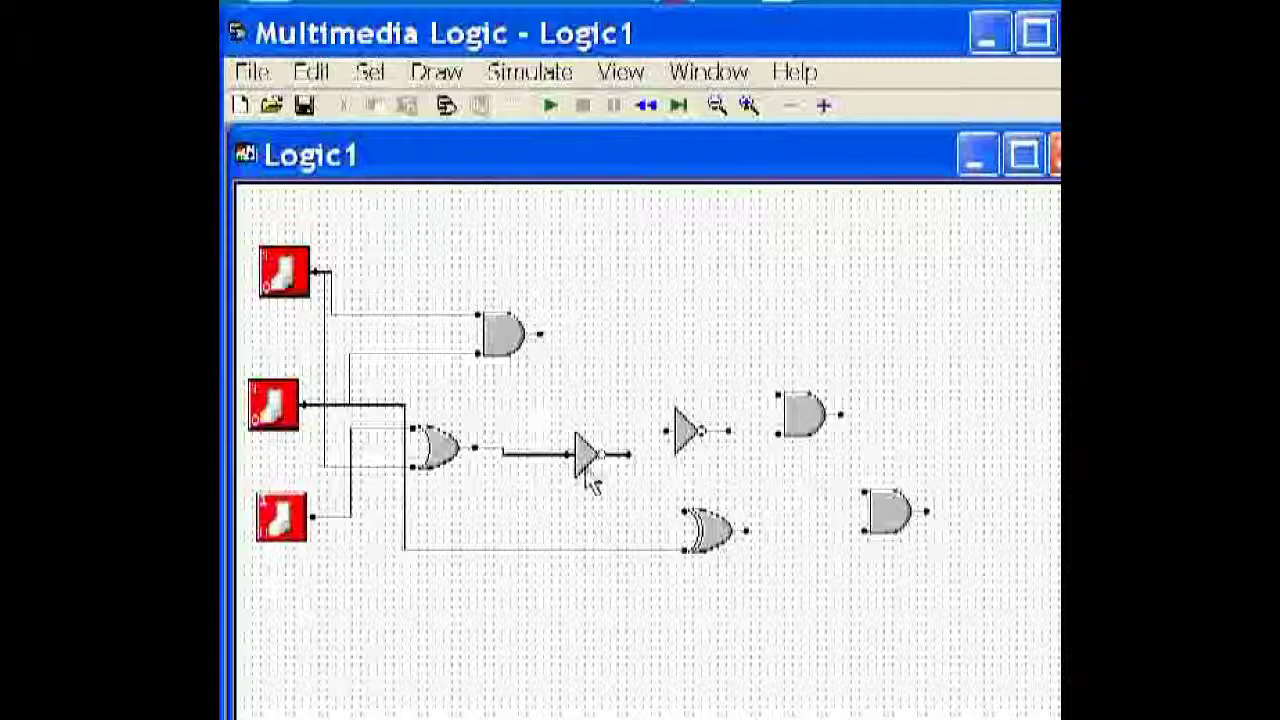
{"action": "left_click", "coordinate": [437, 72]}
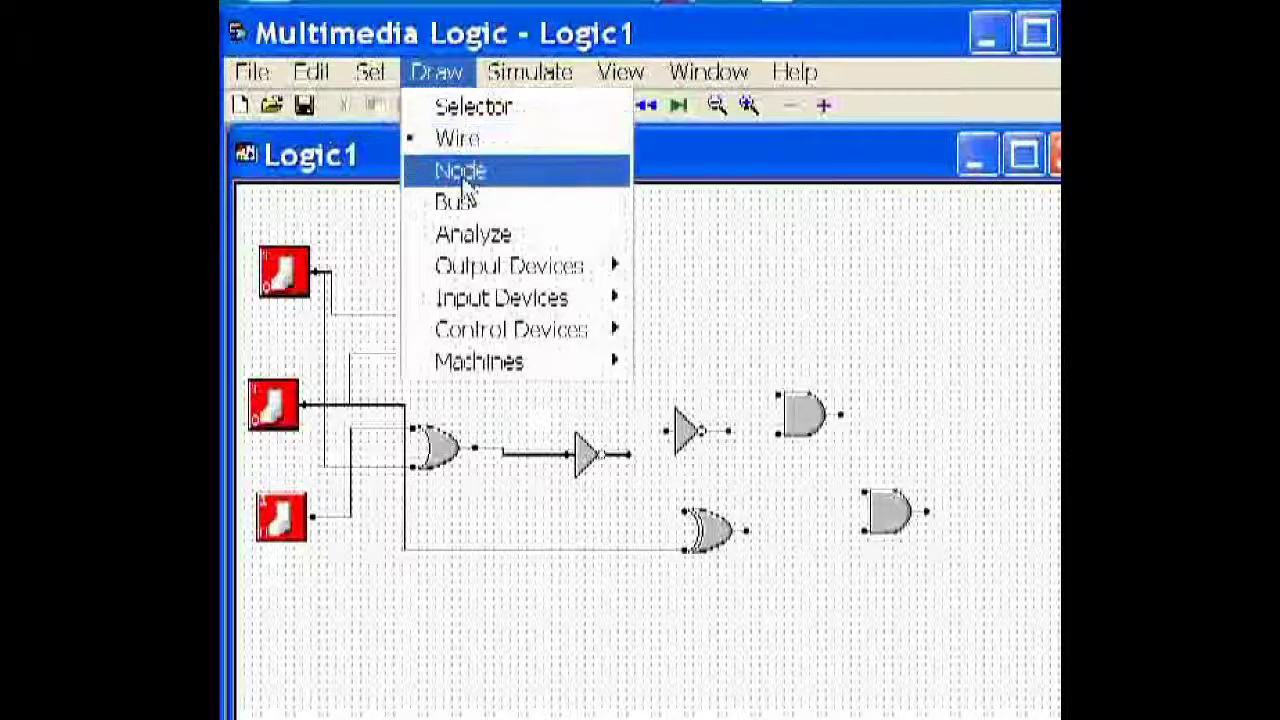
{"action": "left_click", "coordinate": [477, 112]}
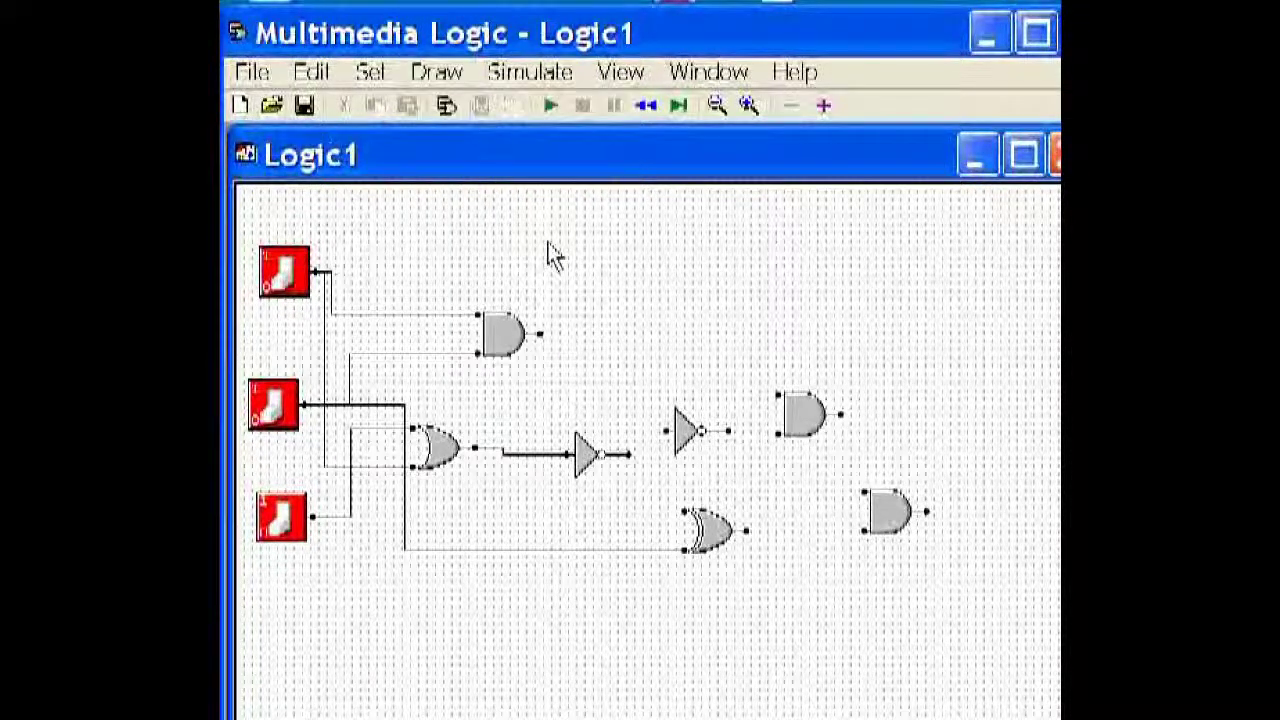
{"action": "left_click_drag", "start_coordinate": [586, 457], "coordinate": [516, 444]}
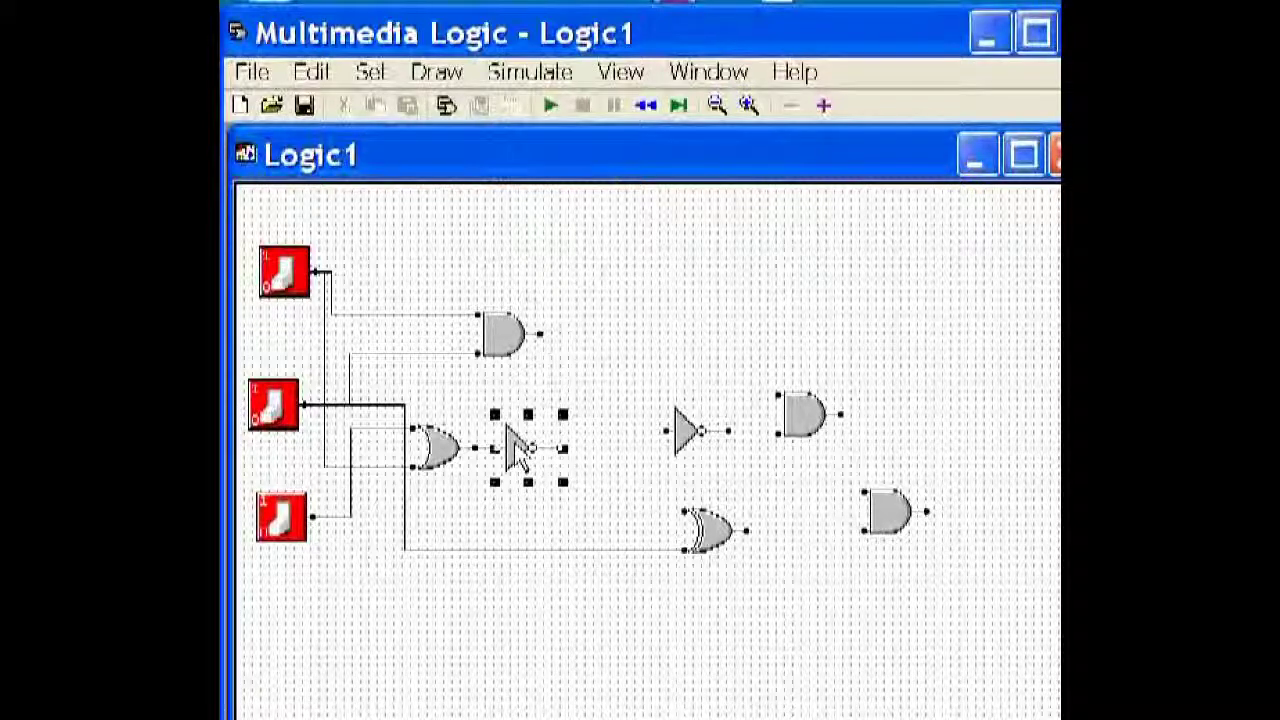
{"action": "left_click_drag", "start_coordinate": [705, 435], "coordinate": [622, 432]}
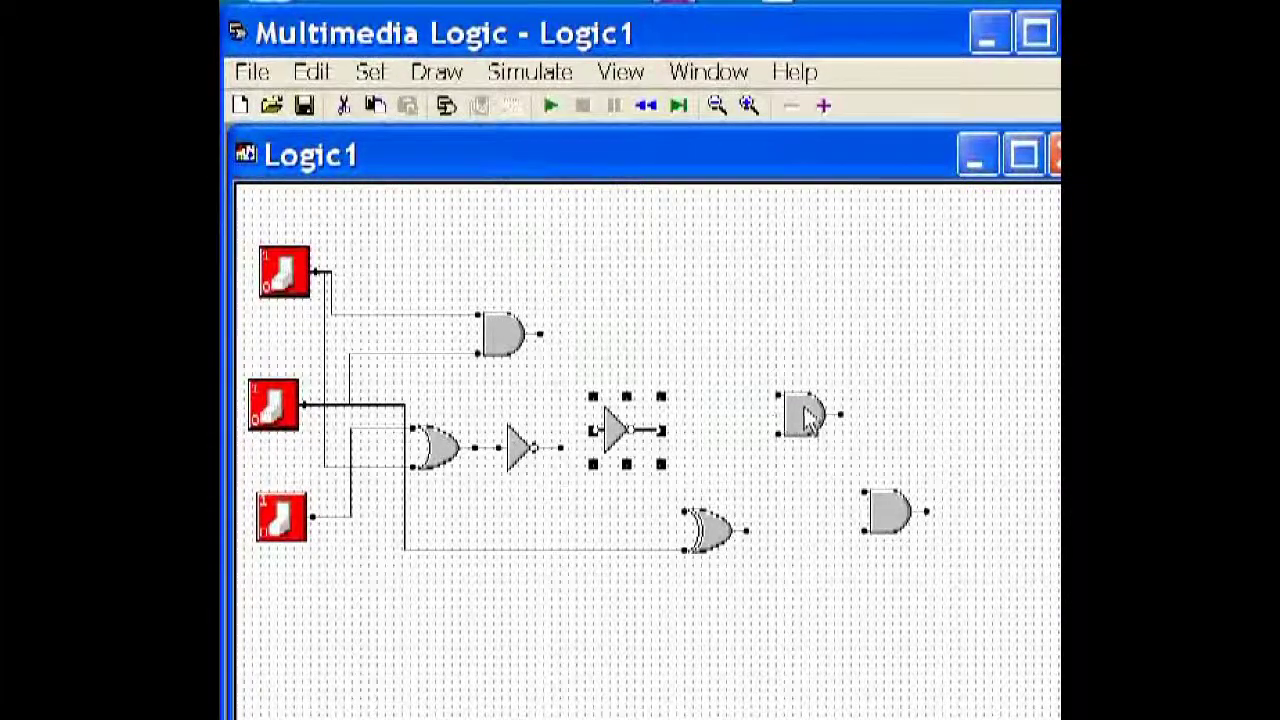
{"action": "mouse_move", "coordinate": [806, 414]}
{"action": "left_mouse_down"}
{"action": "mouse_move", "coordinate": [730, 394]}
{"action": "mouse_move", "coordinate": [718, 415]}
{"action": "mouse_move", "coordinate": [704, 392]}
{"action": "left_mouse_up"}
- Chain the inverters, feed top AND and second inverter into the second AND, and branch to XOR
{"action": "left_click", "coordinate": [594, 494]}
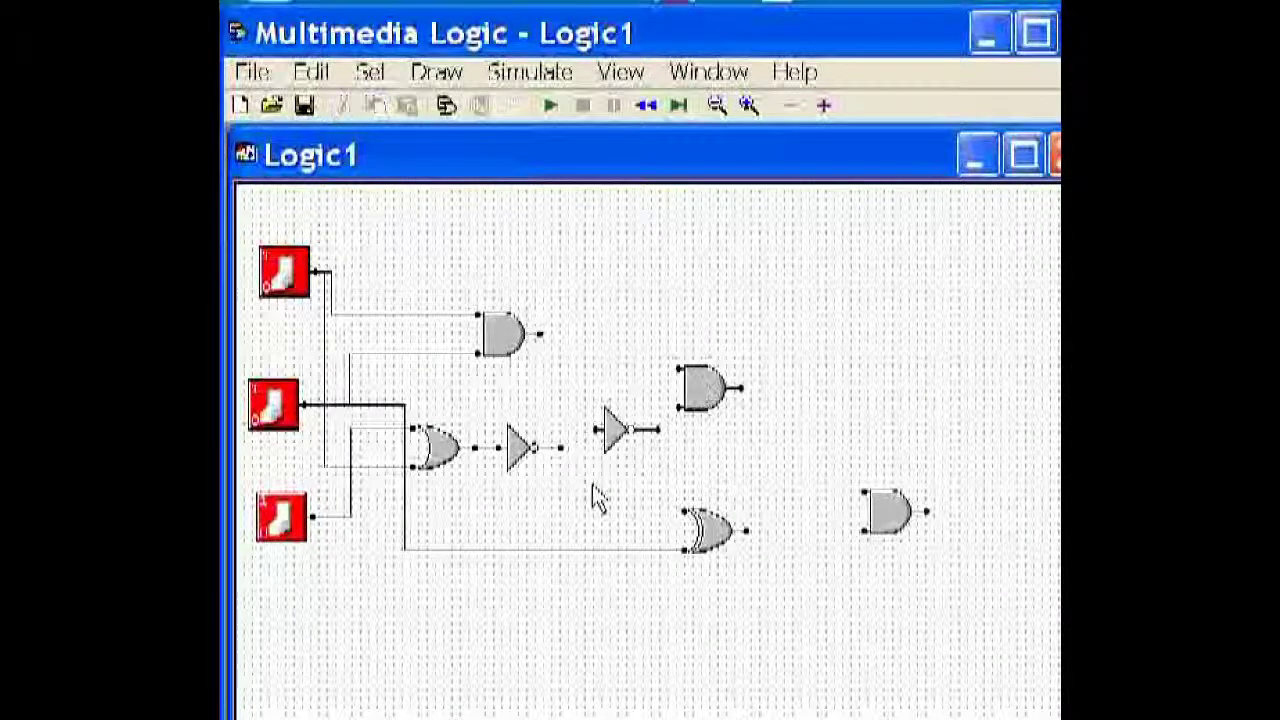
{"action": "left_click", "coordinate": [440, 74]}
{"action": "left_click", "coordinate": [457, 137]}
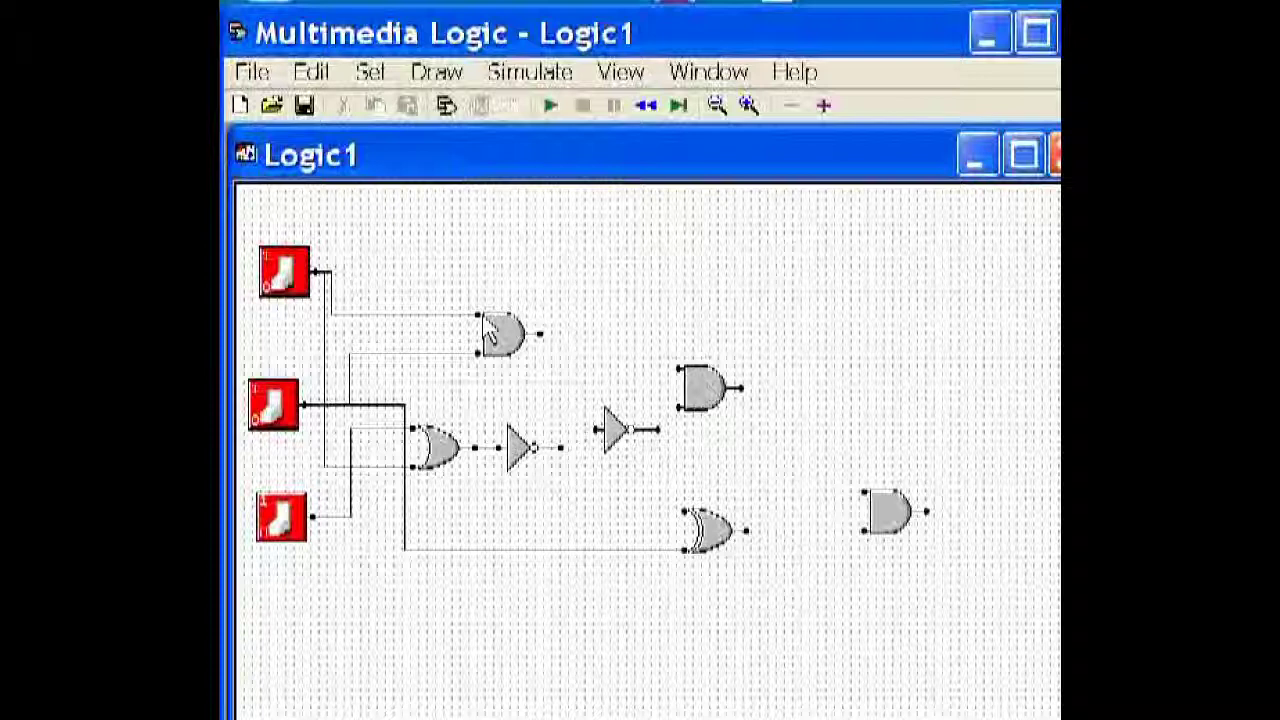
{"action": "left_click_drag", "start_coordinate": [560, 447], "coordinate": [603, 430]}
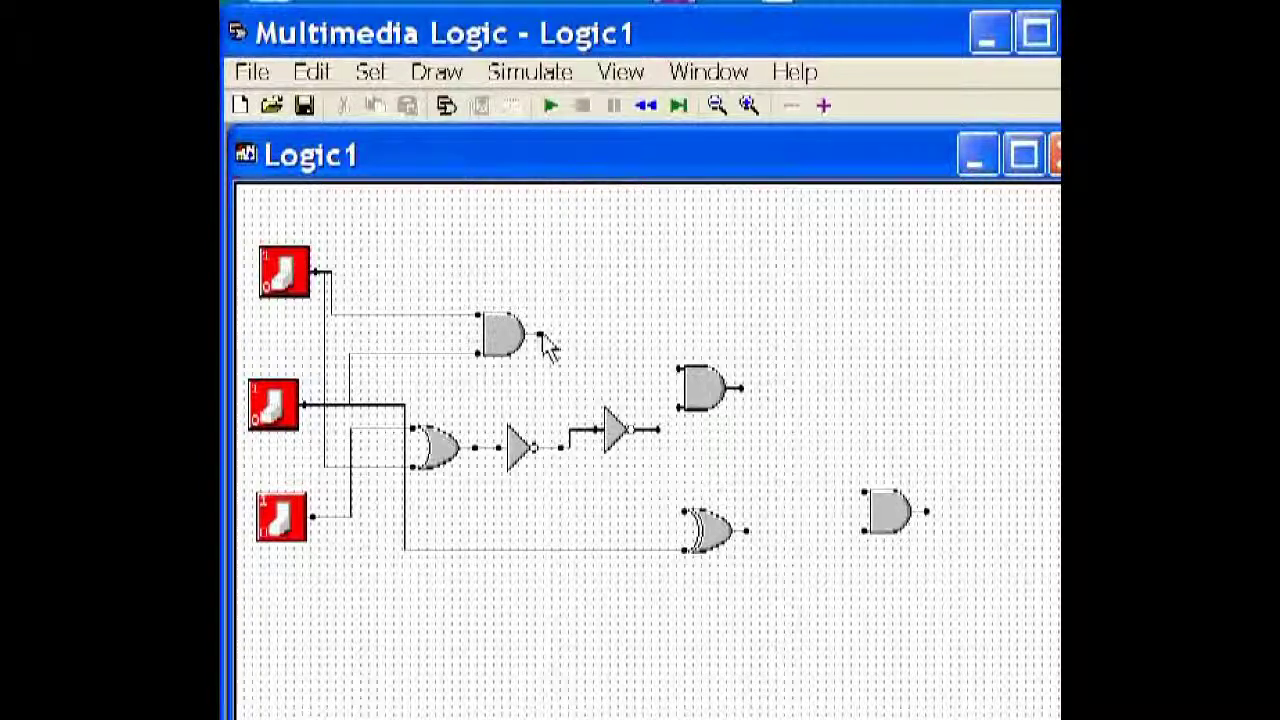
{"action": "mouse_move", "coordinate": [541, 336]}
{"action": "left_mouse_down"}
{"action": "mouse_move", "coordinate": [684, 378]}
{"action": "mouse_move", "coordinate": [543, 336]}
{"action": "left_mouse_up"}
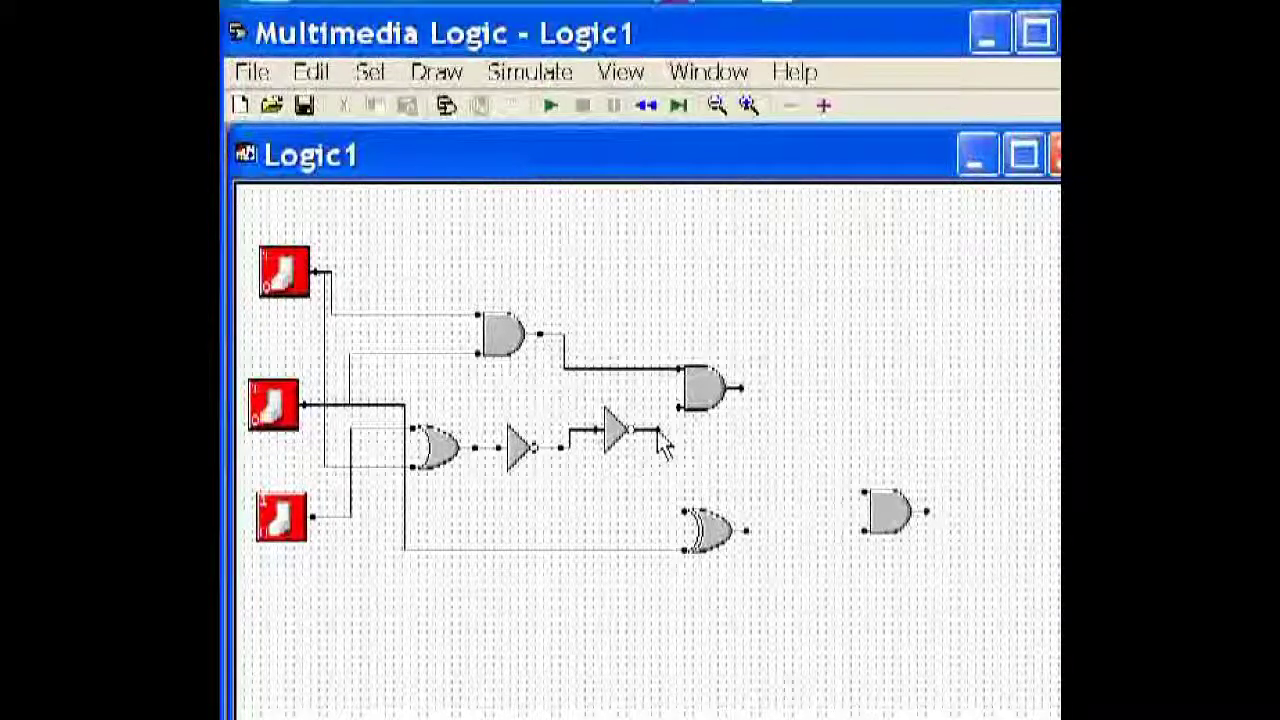
{"action": "left_click_drag", "start_coordinate": [660, 440], "coordinate": [684, 410]}
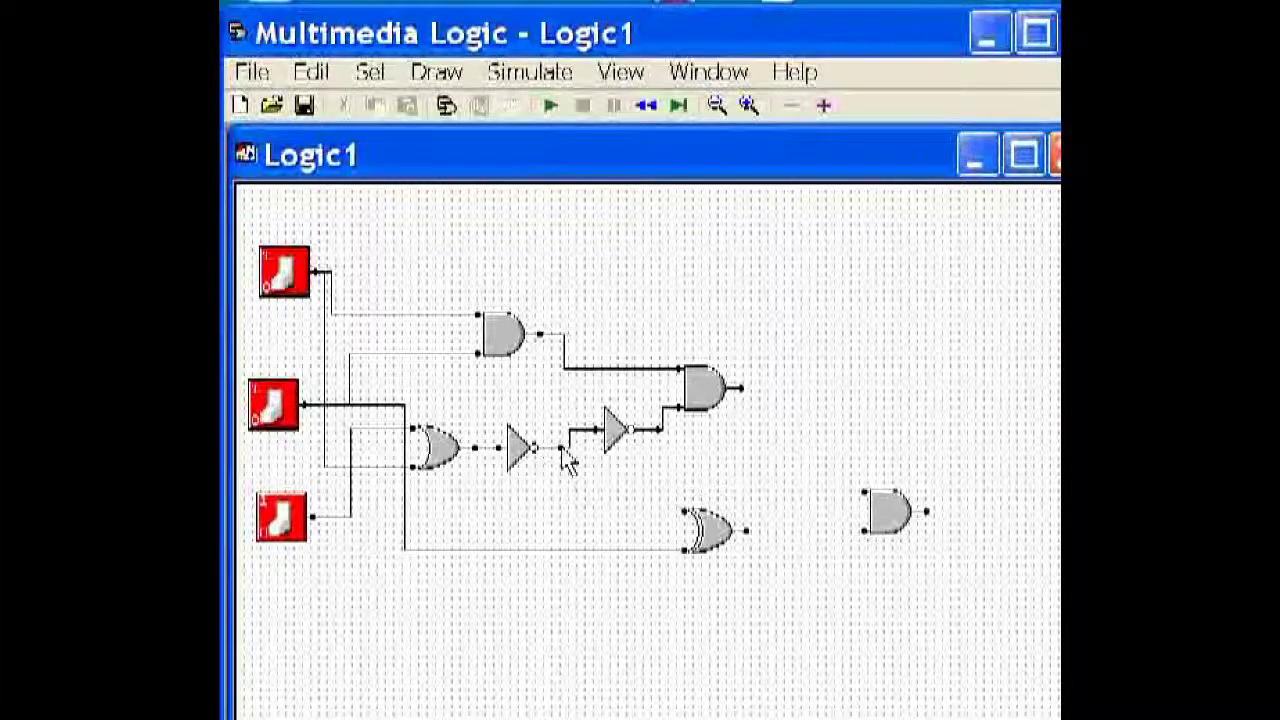
{"action": "mouse_move", "coordinate": [563, 452]}
{"action": "left_mouse_down"}
{"action": "mouse_move", "coordinate": [589, 492]}
{"action": "mouse_move", "coordinate": [703, 521]}
{"action": "left_mouse_up"}
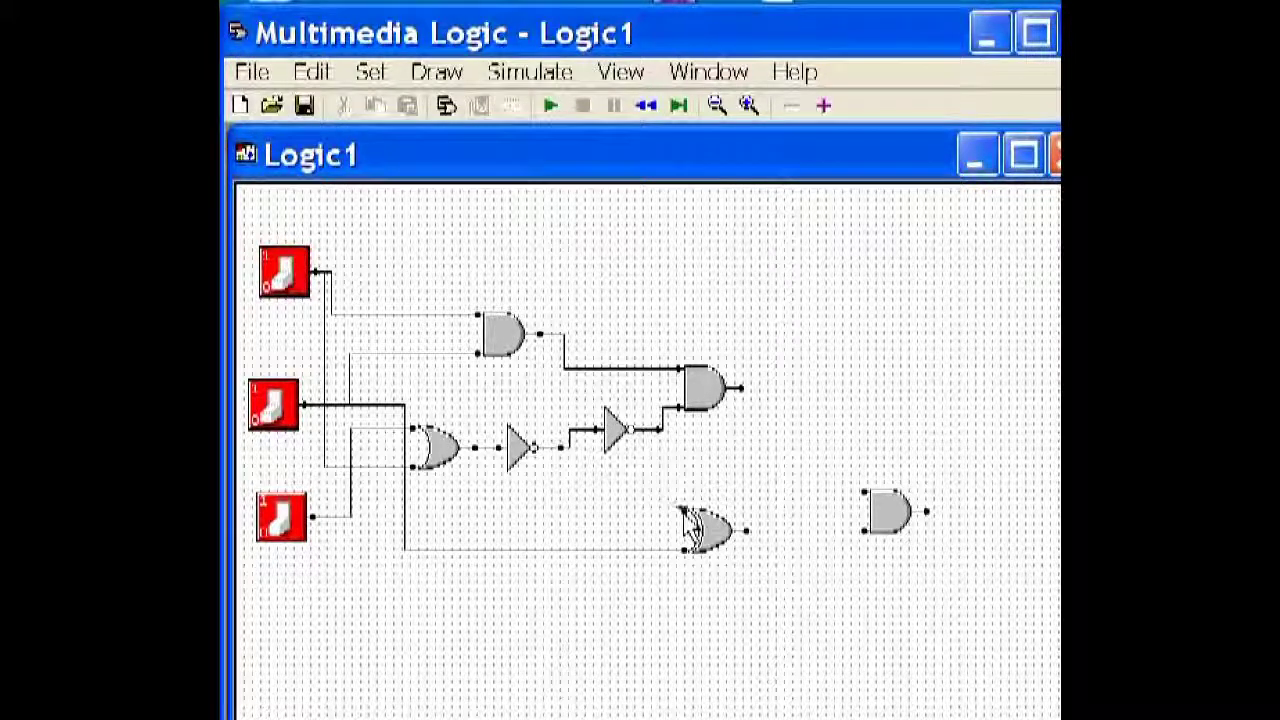
{"action": "mouse_move", "coordinate": [684, 511]}
{"action": "left_mouse_down"}
{"action": "mouse_move", "coordinate": [550, 473]}
{"action": "mouse_move", "coordinate": [568, 466]}
{"action": "left_mouse_up"}
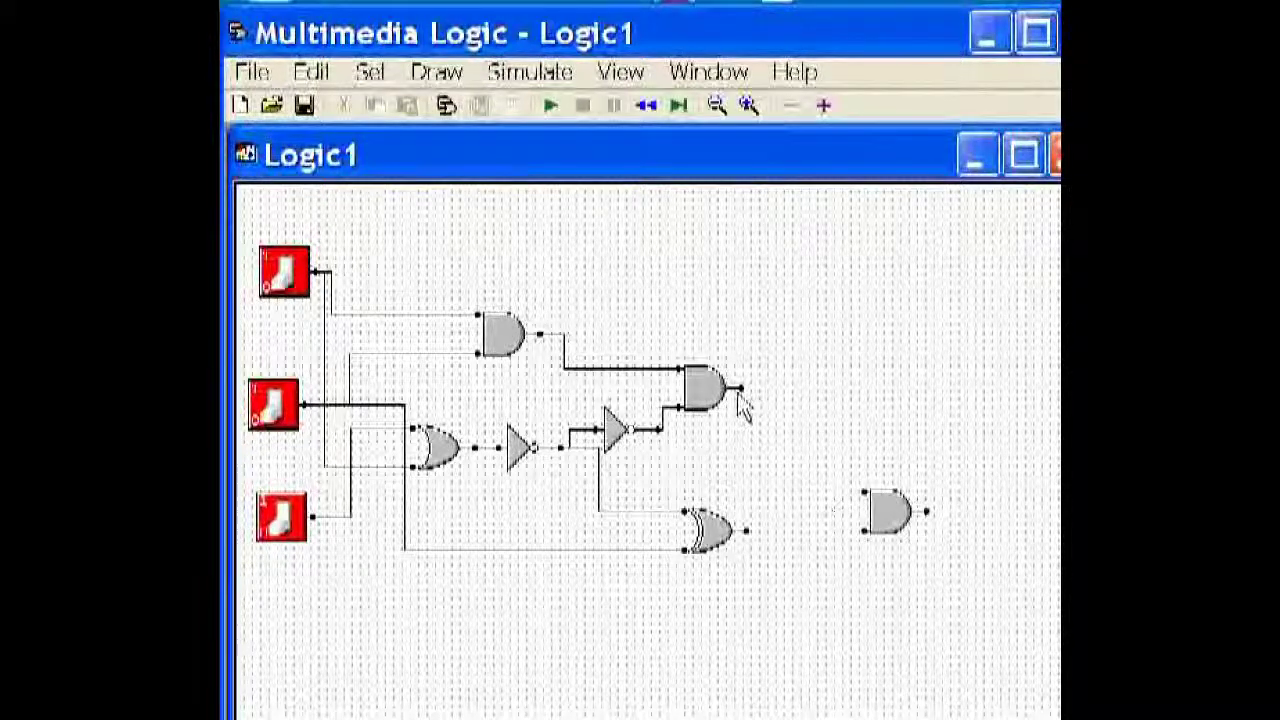
- Connect the second AND gate's and XOR gate's outputs to the final AND gate's two inputs
{"action": "mouse_move", "coordinate": [743, 391]}
{"action": "left_mouse_down"}
{"action": "mouse_move", "coordinate": [843, 417]}
{"action": "mouse_move", "coordinate": [863, 503]}
{"action": "mouse_move", "coordinate": [897, 507]}
{"action": "mouse_move", "coordinate": [734, 403]}
{"action": "mouse_move", "coordinate": [749, 397]}
{"action": "mouse_move", "coordinate": [883, 515]}
{"action": "mouse_move", "coordinate": [740, 392]}
{"action": "mouse_move", "coordinate": [745, 402]}
{"action": "left_mouse_up"}
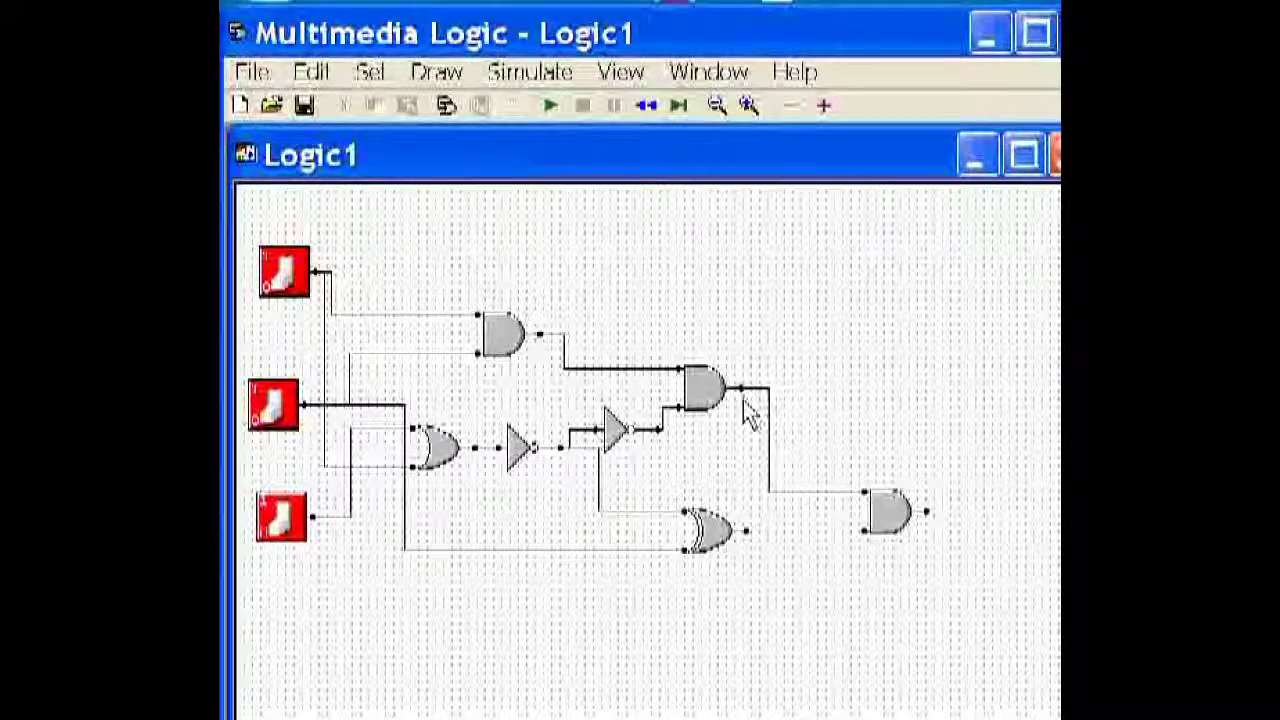
{"action": "left_click_drag", "start_coordinate": [747, 532], "coordinate": [872, 546]}
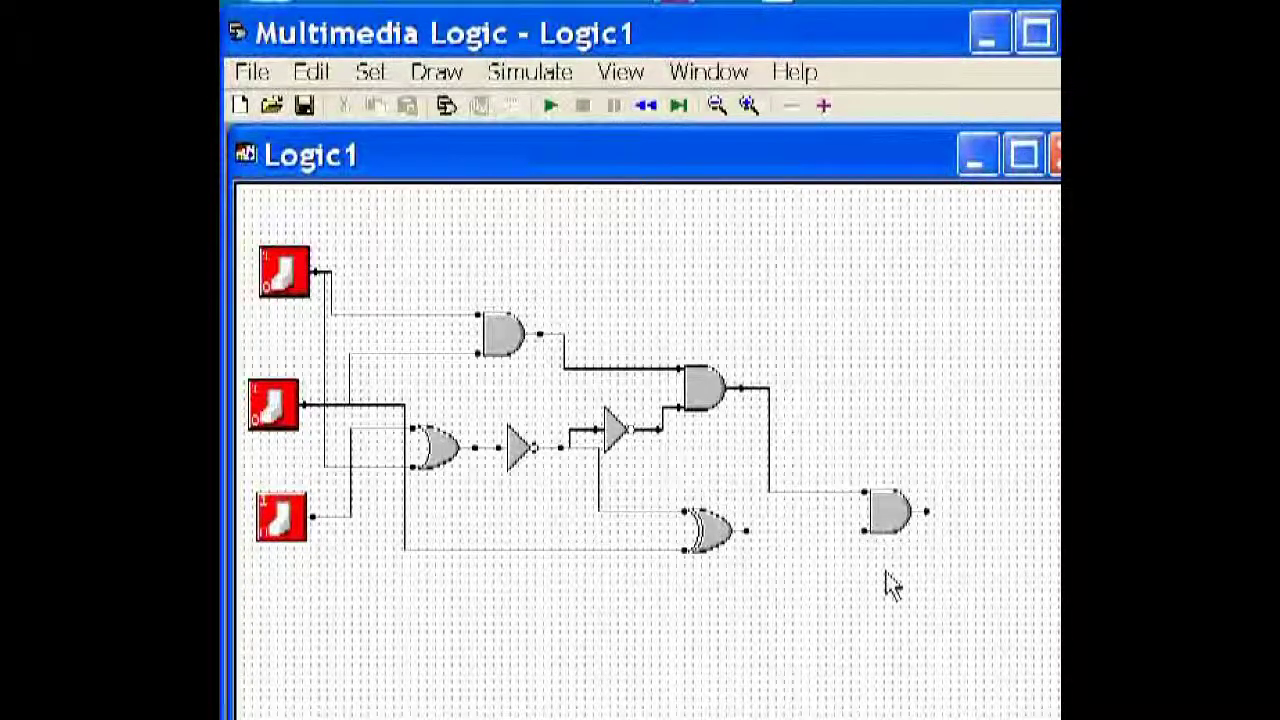
{"action": "left_click", "coordinate": [752, 545]}
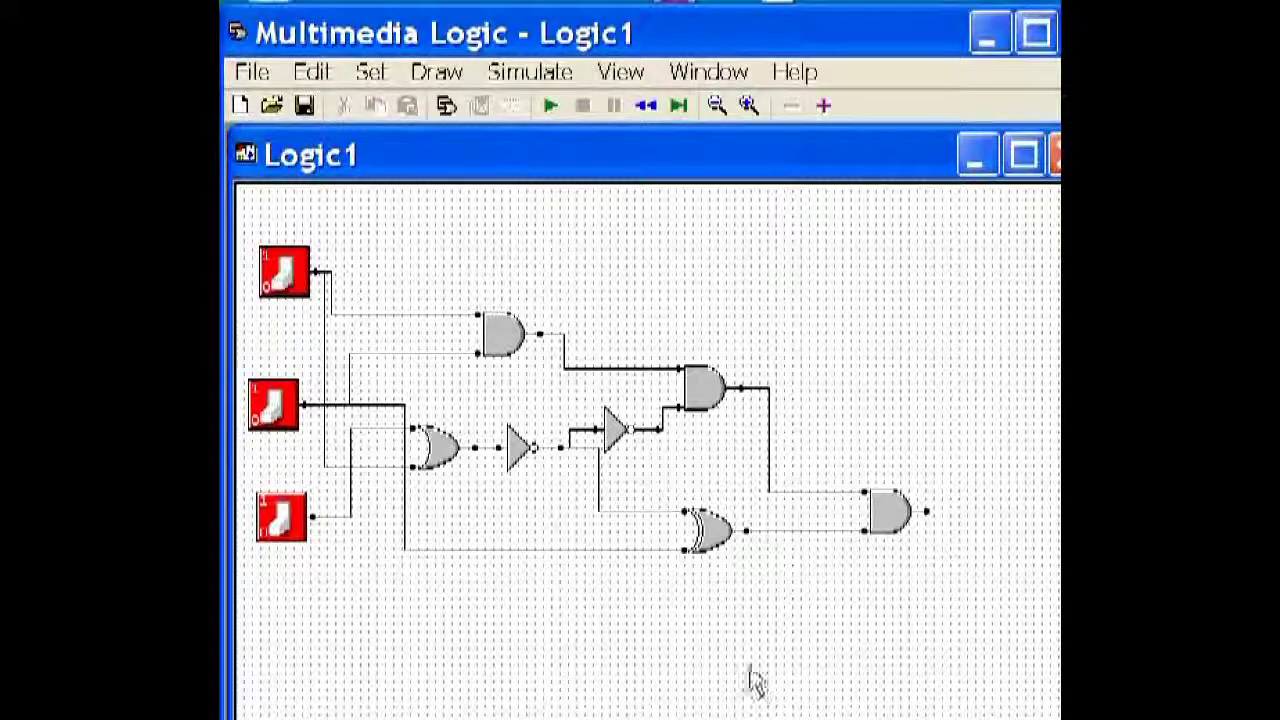